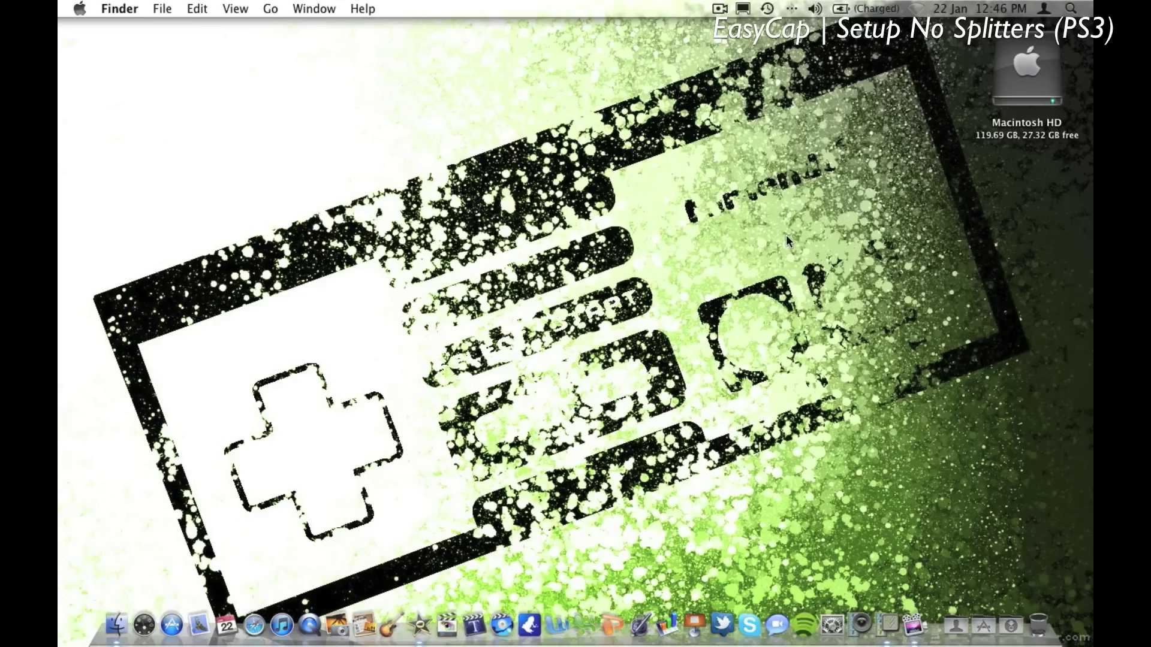
# Launch VideoGlide Capture from the Dock
pyautogui.click(857, 621)
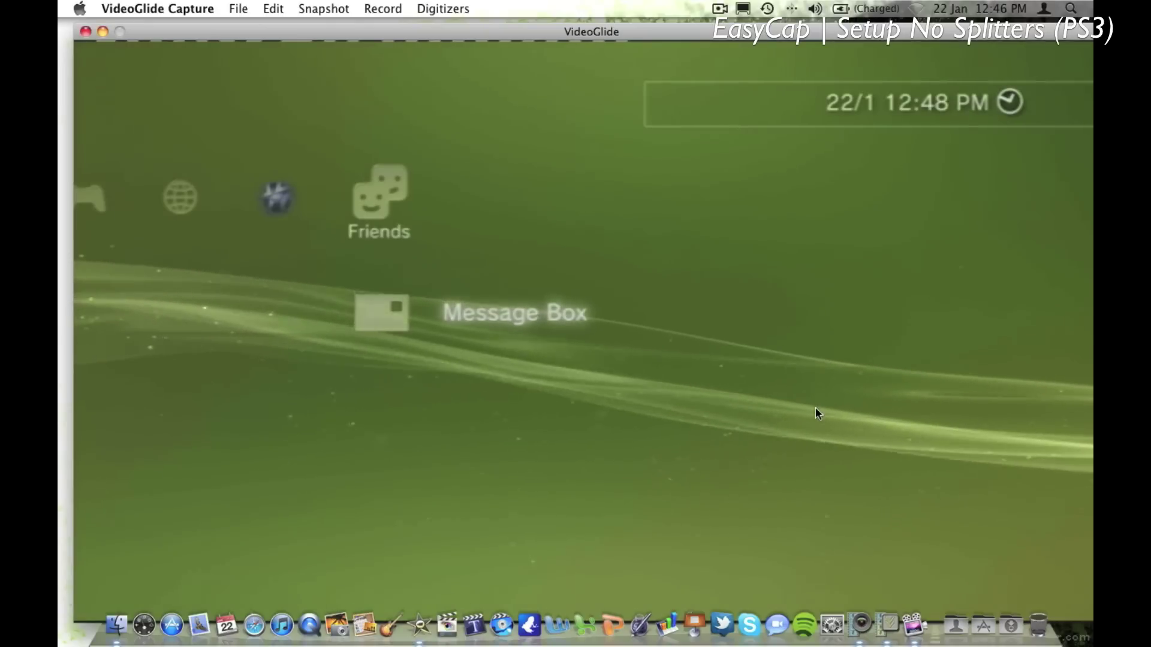
# Nudge the capture window up-left and confirm VideoGlide is the active digitizer
pyautogui.moveTo(829, 26); pyautogui.dragTo(813, 21)
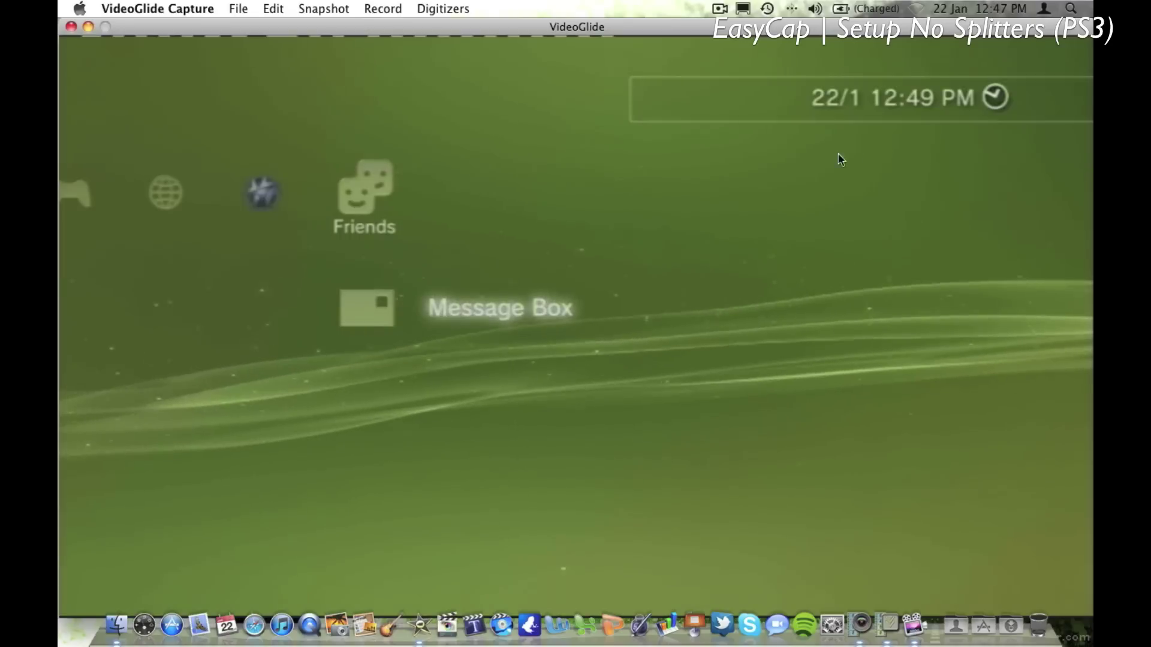
pyautogui.click(463, 8)
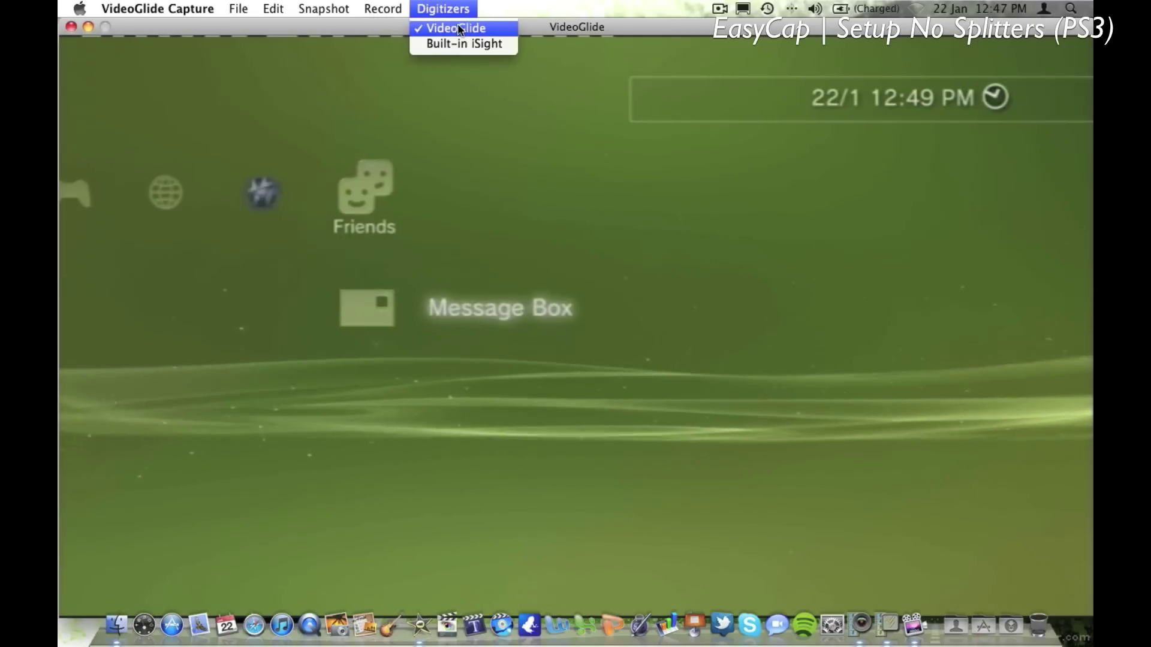
pyautogui.moveTo(389, 8)
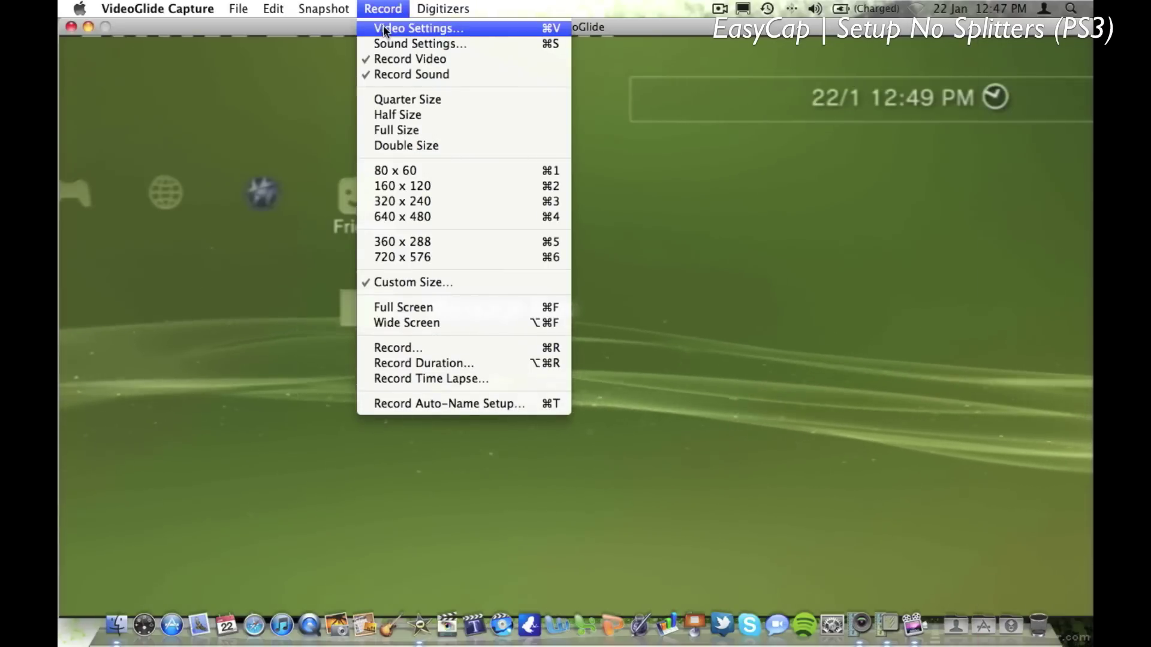
# In Record > Video Settings, keep MPEG-4 Video compression with Best frame rate and quality
pyautogui.click(385, 29)
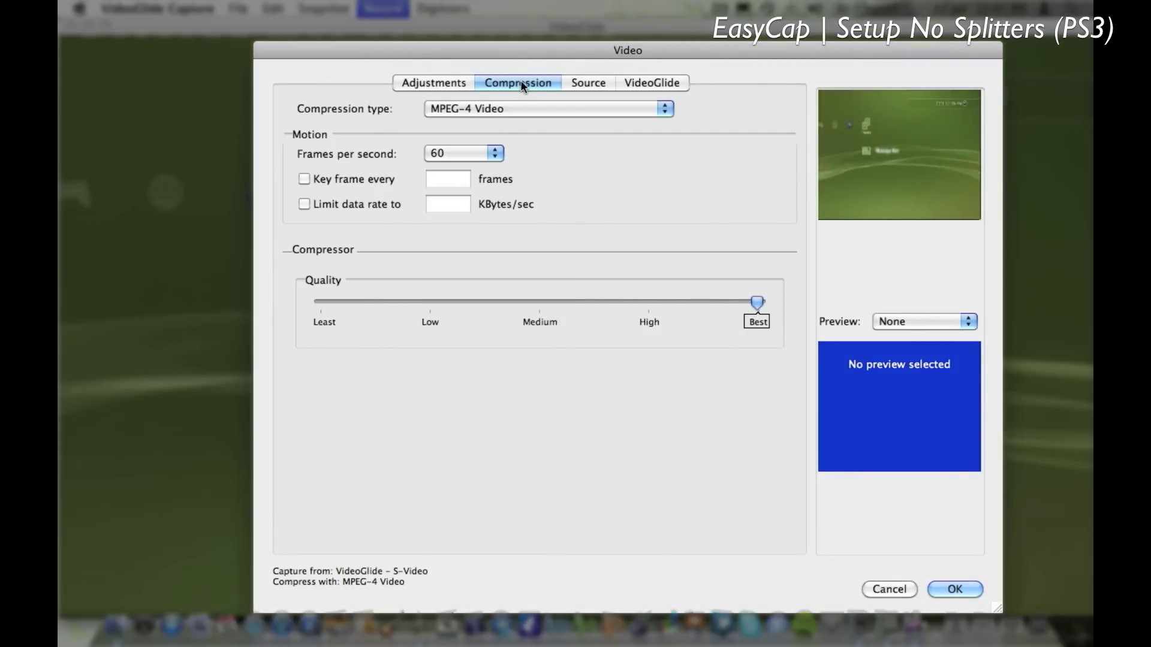
pyautogui.click(512, 108)
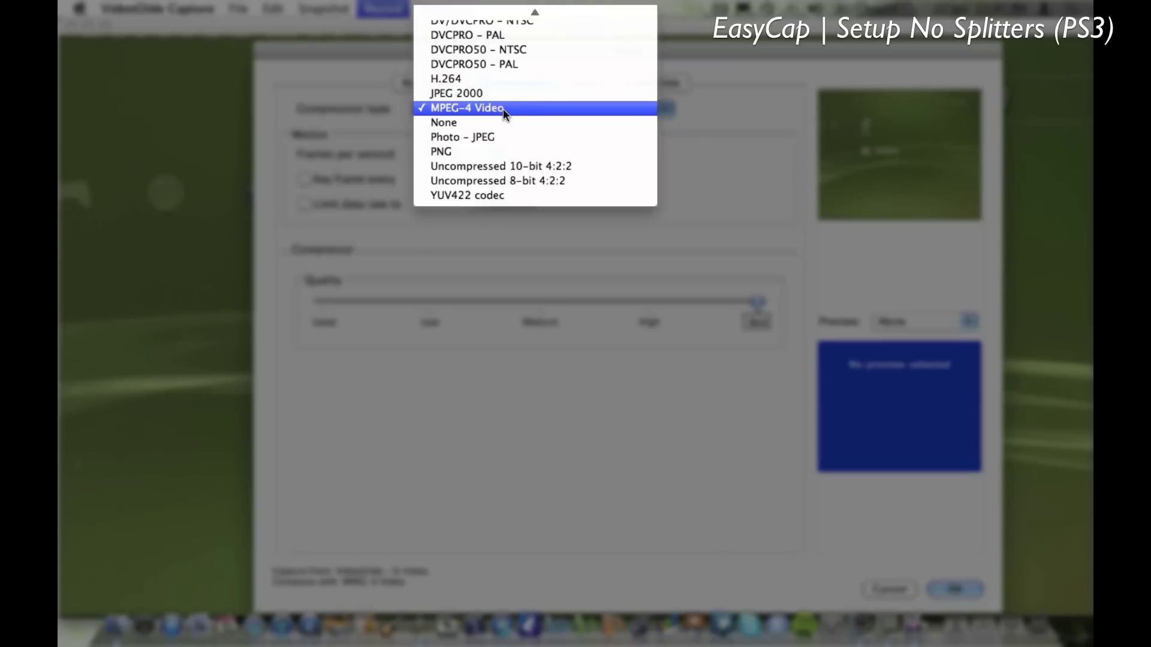
pyautogui.click(503, 109)
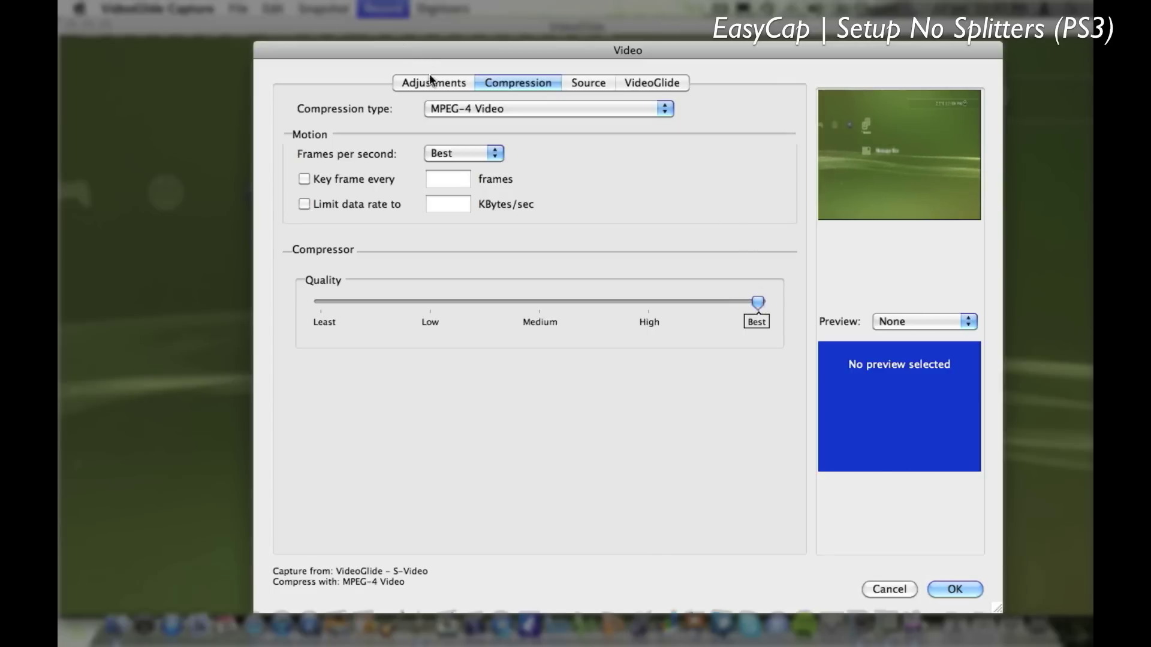
# Review the Adjustments and VideoGlide tabs, keep S-Video as the source input, and confirm
pyautogui.click(407, 82)
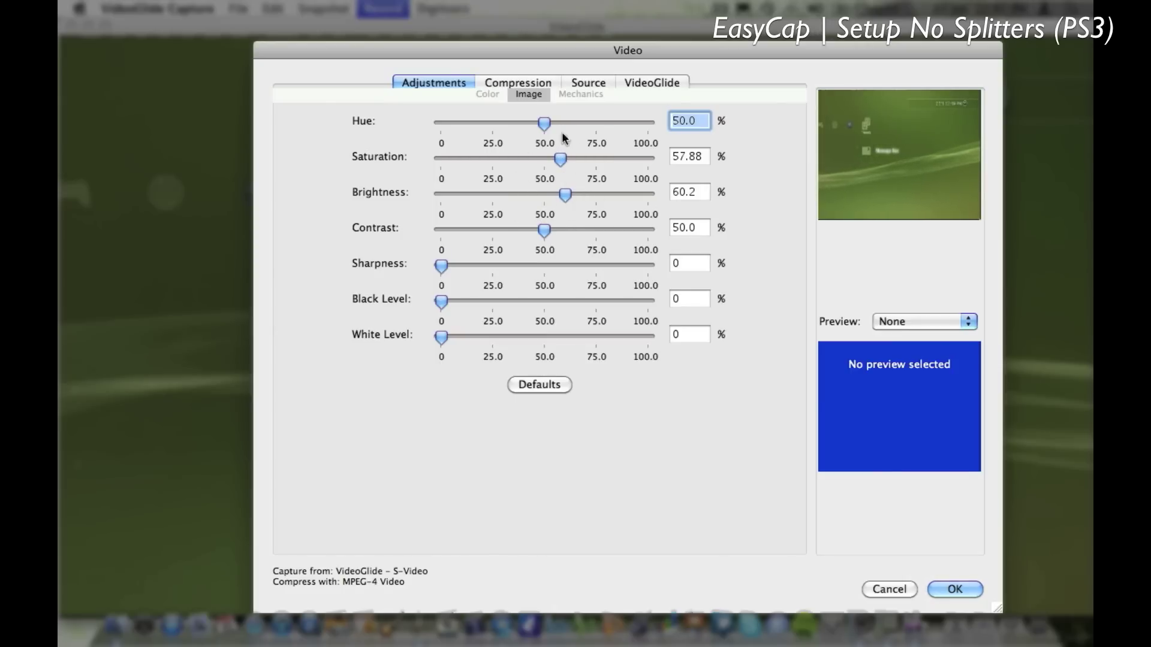
pyautogui.click(580, 84)
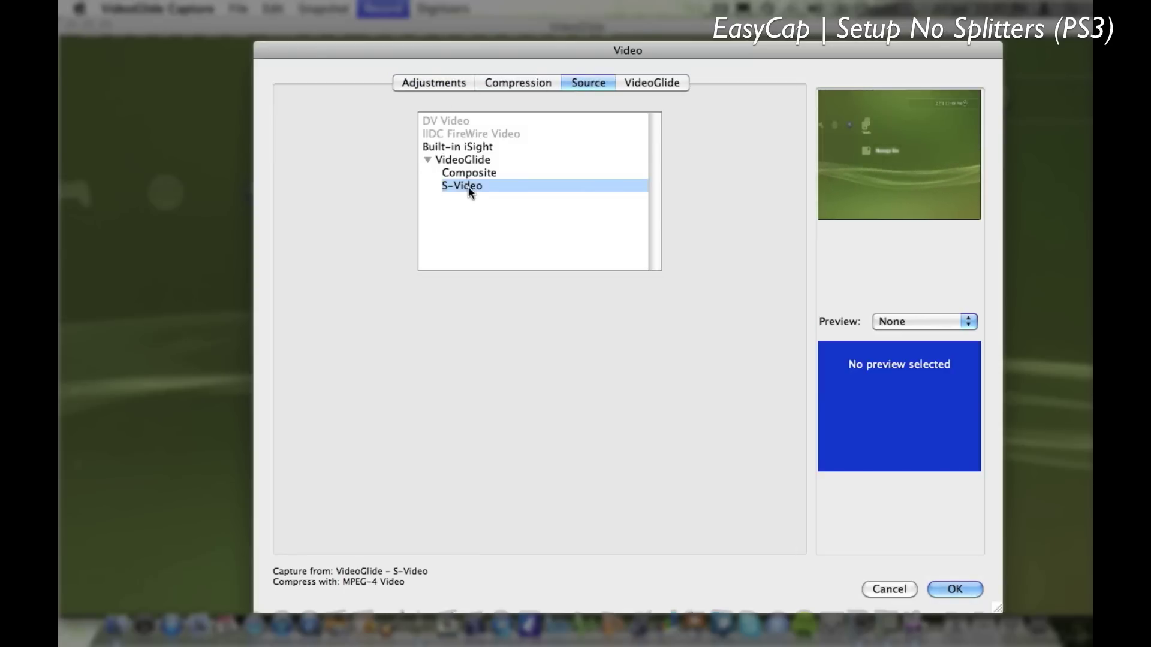
pyautogui.click(470, 171)
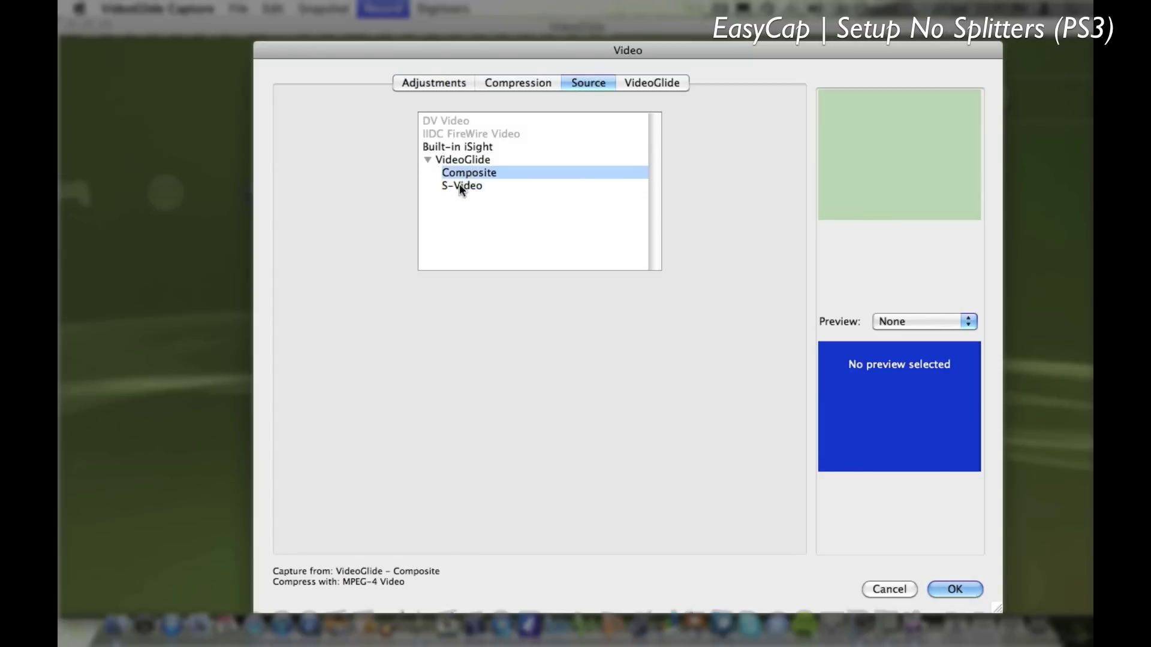
pyautogui.click(460, 185)
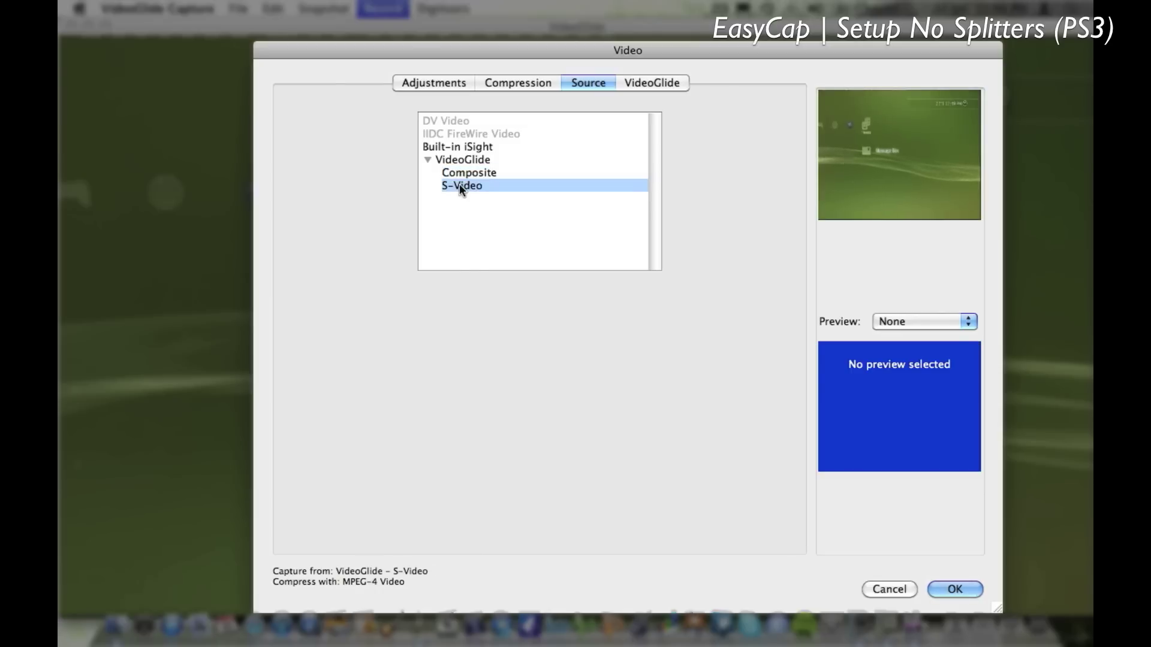
pyautogui.click(633, 84)
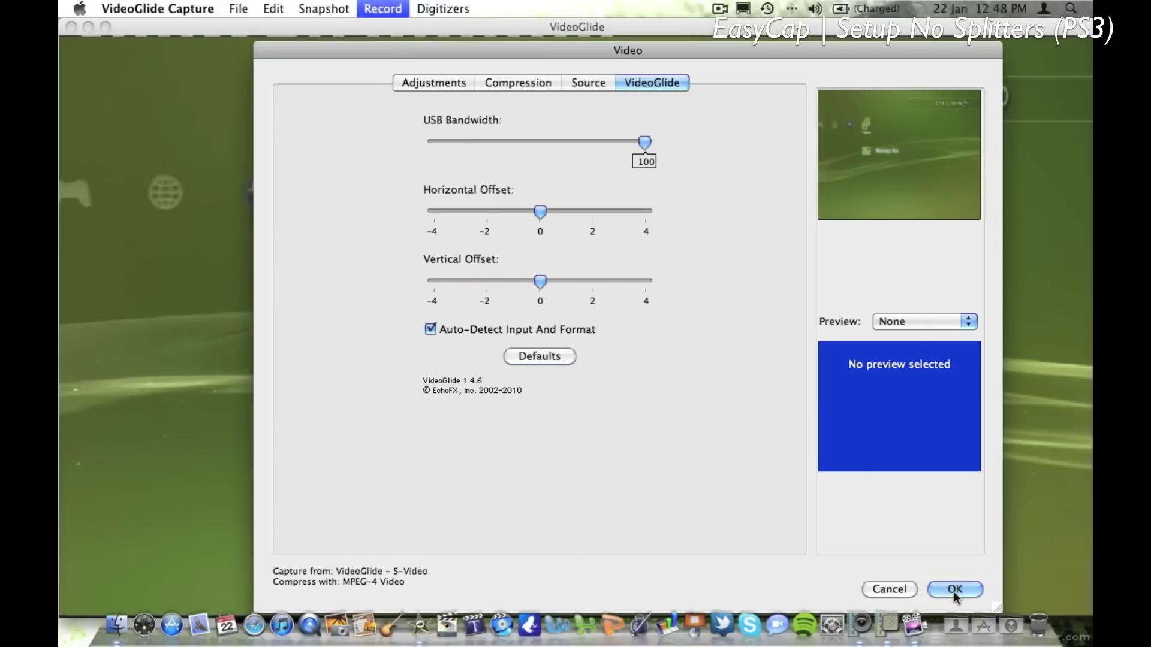
pyautogui.click(954, 590)
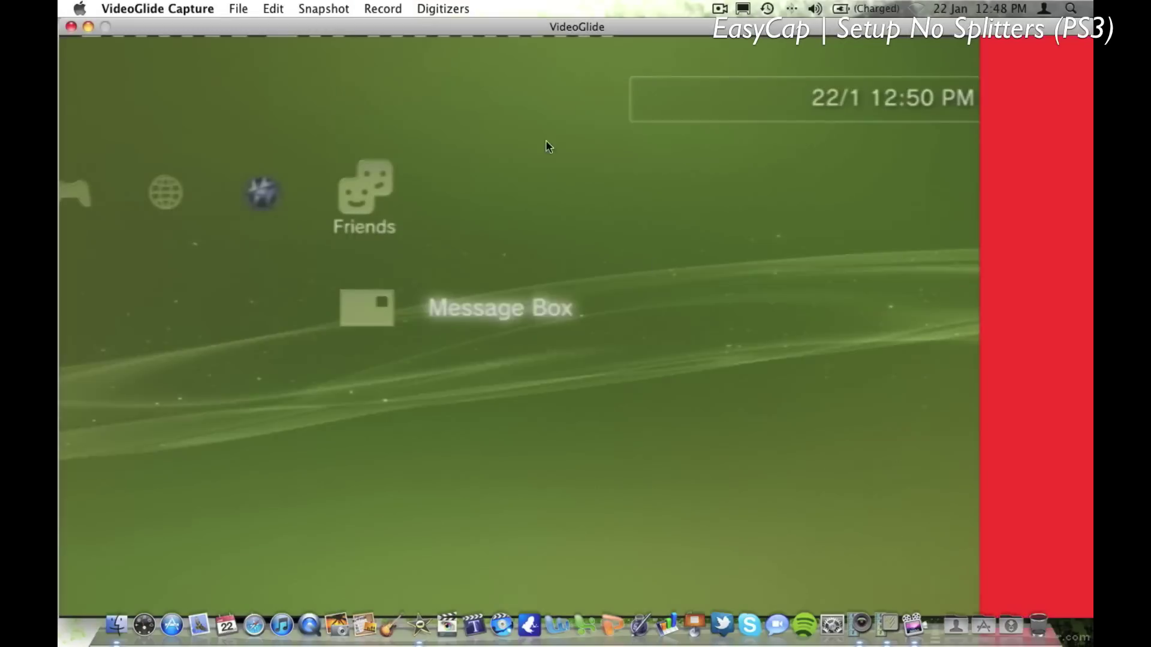
# Open Sound Settings, keeping compressor None and speaker On during capture
pyautogui.click(383, 10)
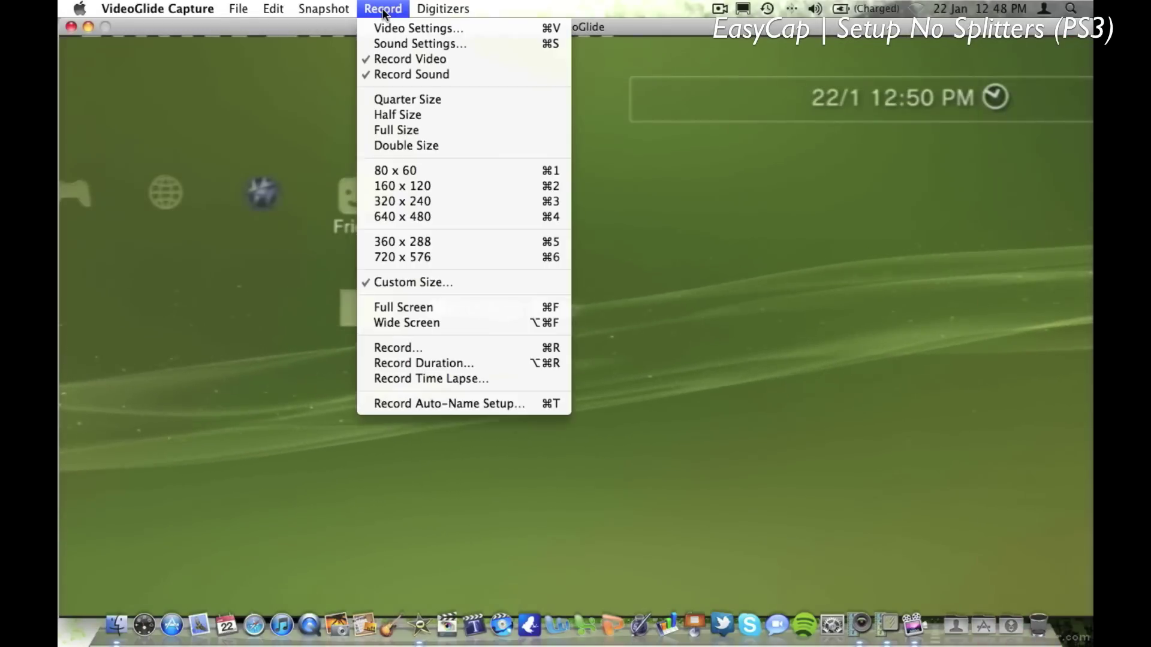
pyautogui.click(390, 43)
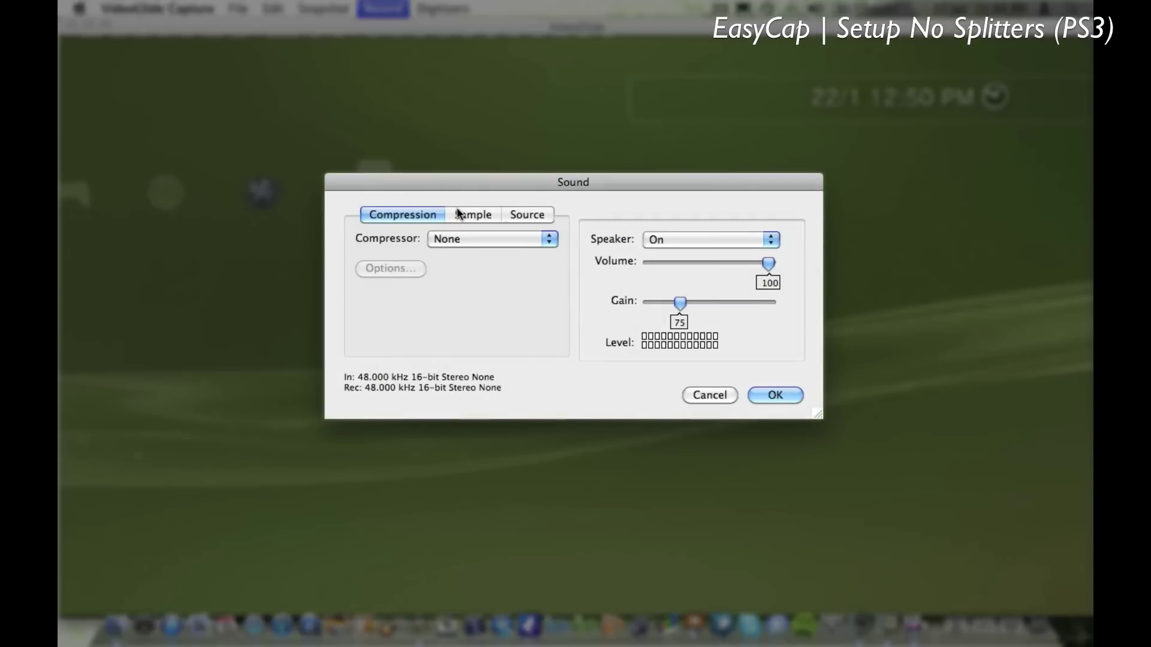
pyautogui.click(466, 239)
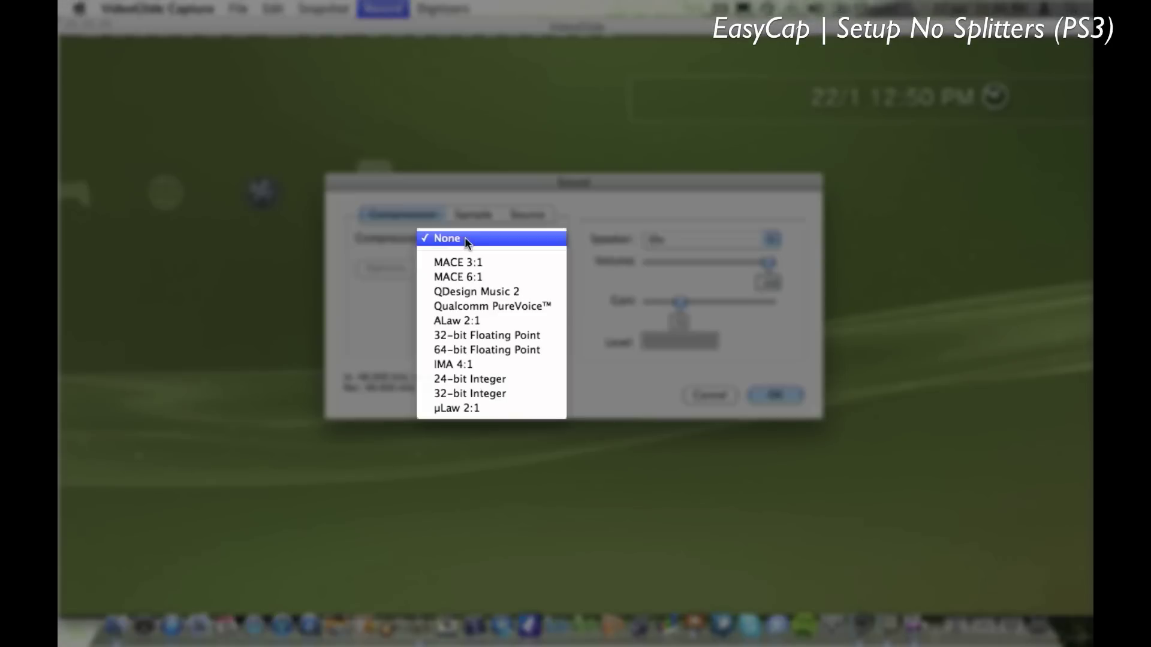
pyautogui.click(466, 238)
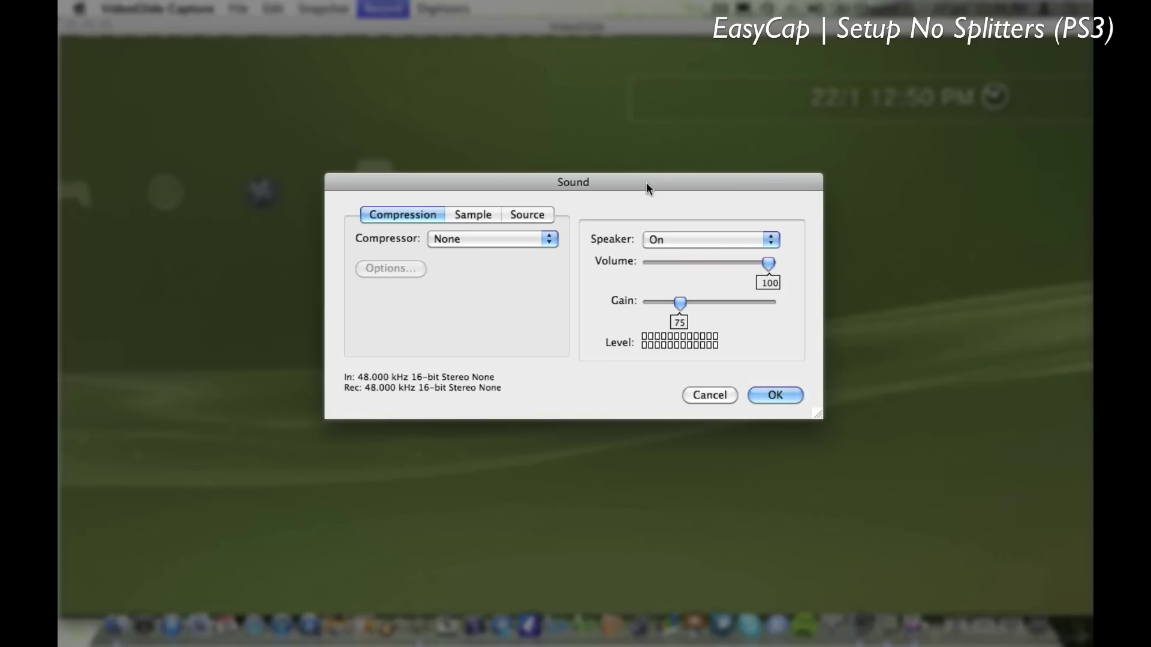
pyautogui.moveTo(647, 184); pyautogui.dragTo(621, 175)
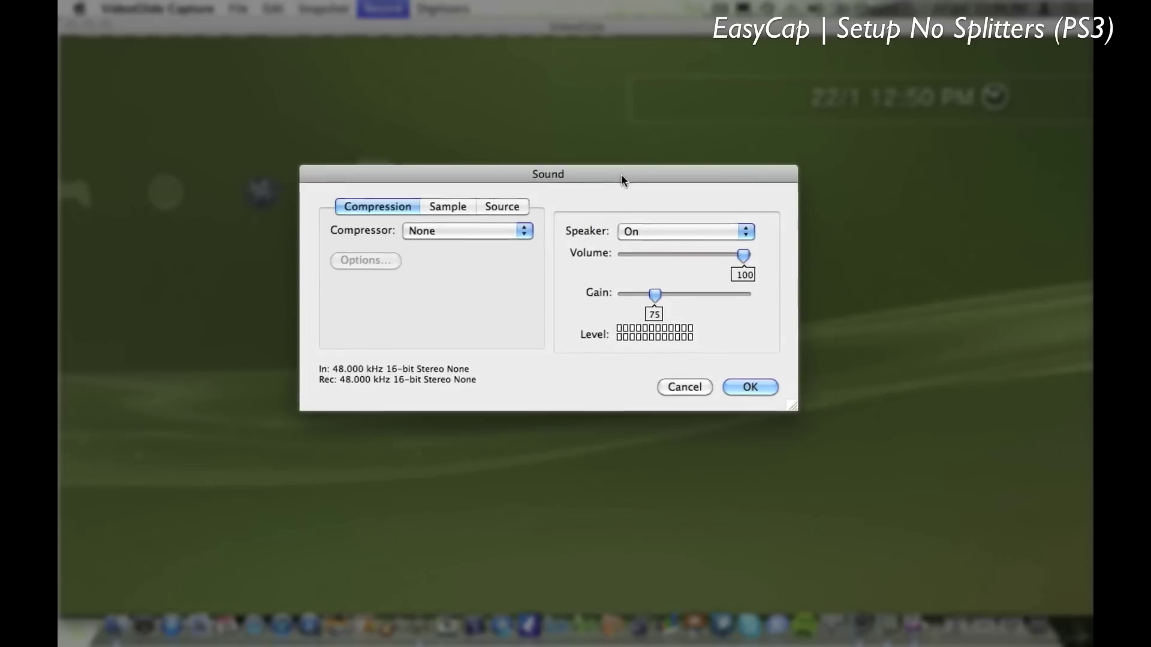
pyautogui.click(656, 232)
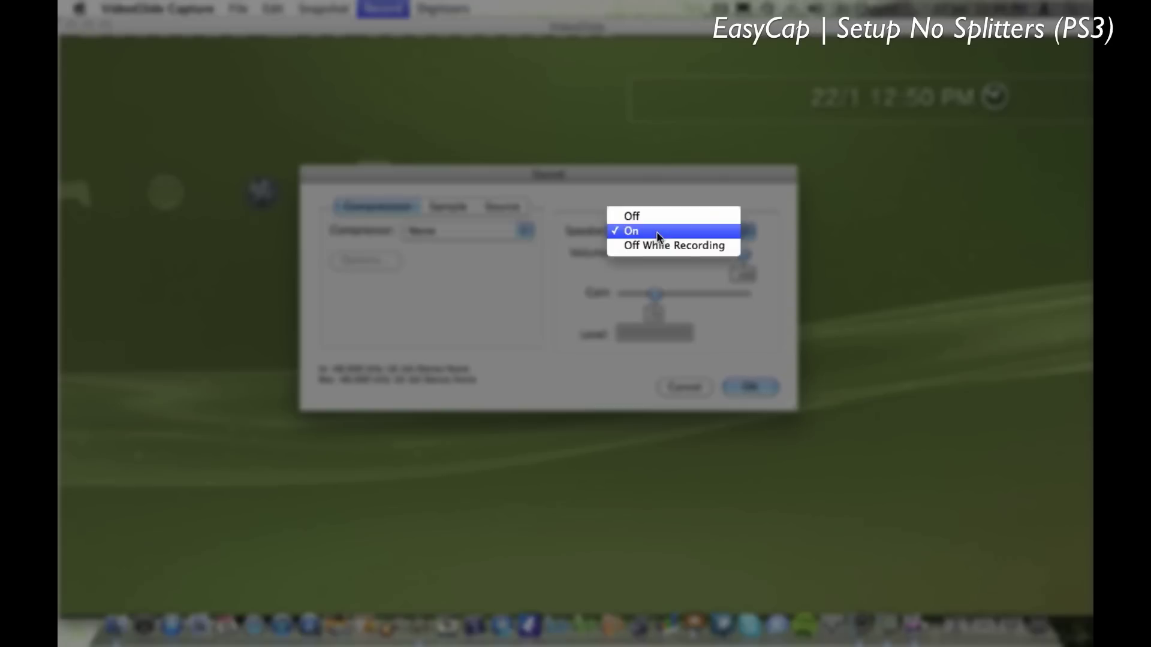
pyautogui.click(657, 232)
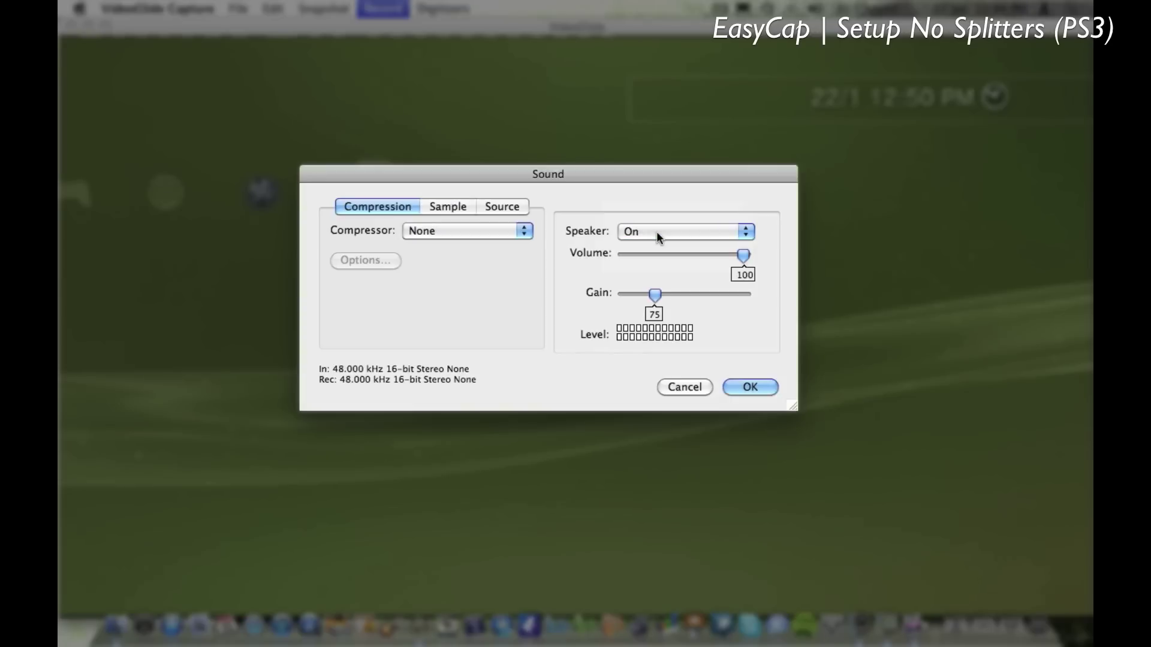
# Verify 48 kHz 16-bit stereo from Unknown USB Audio Device and confirm the sound settings
pyautogui.click(451, 207)
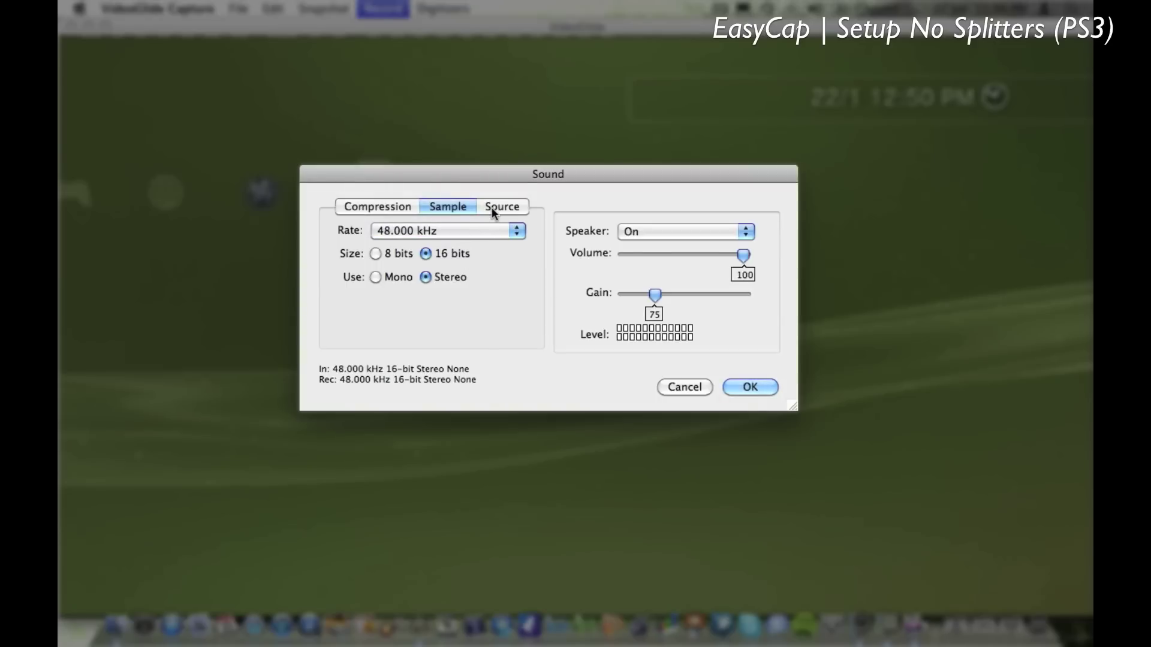
pyautogui.click(492, 207)
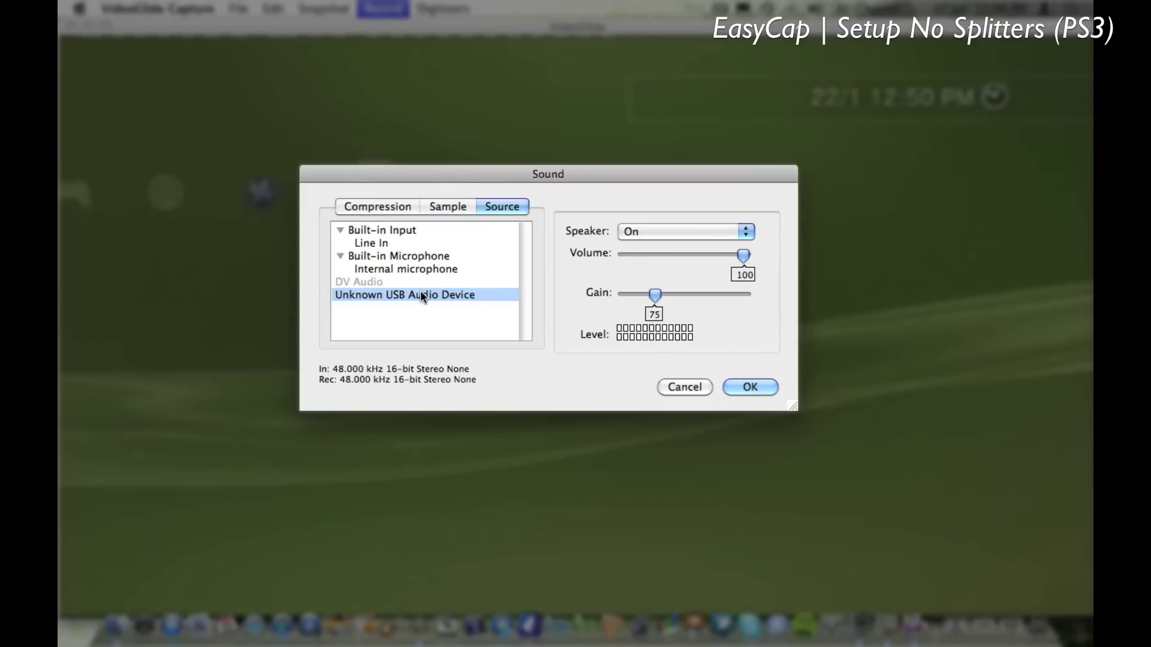
pyautogui.click(739, 387)
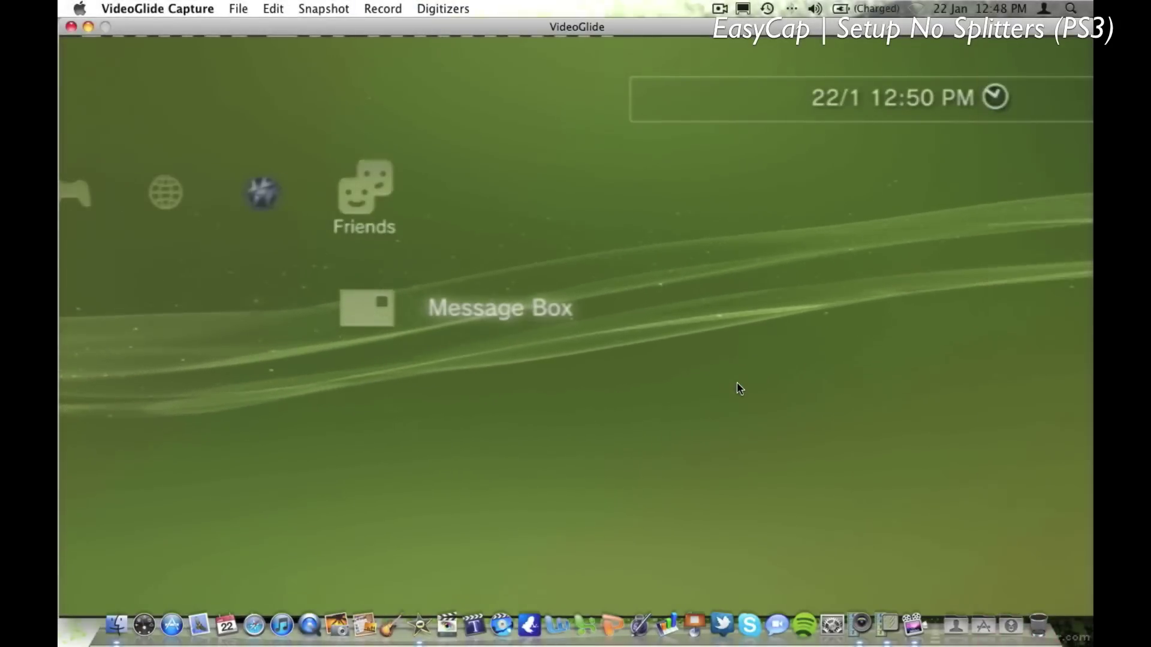
# Apply a custom capture frame size of width 1920 and height 1080
pyautogui.click(384, 10)
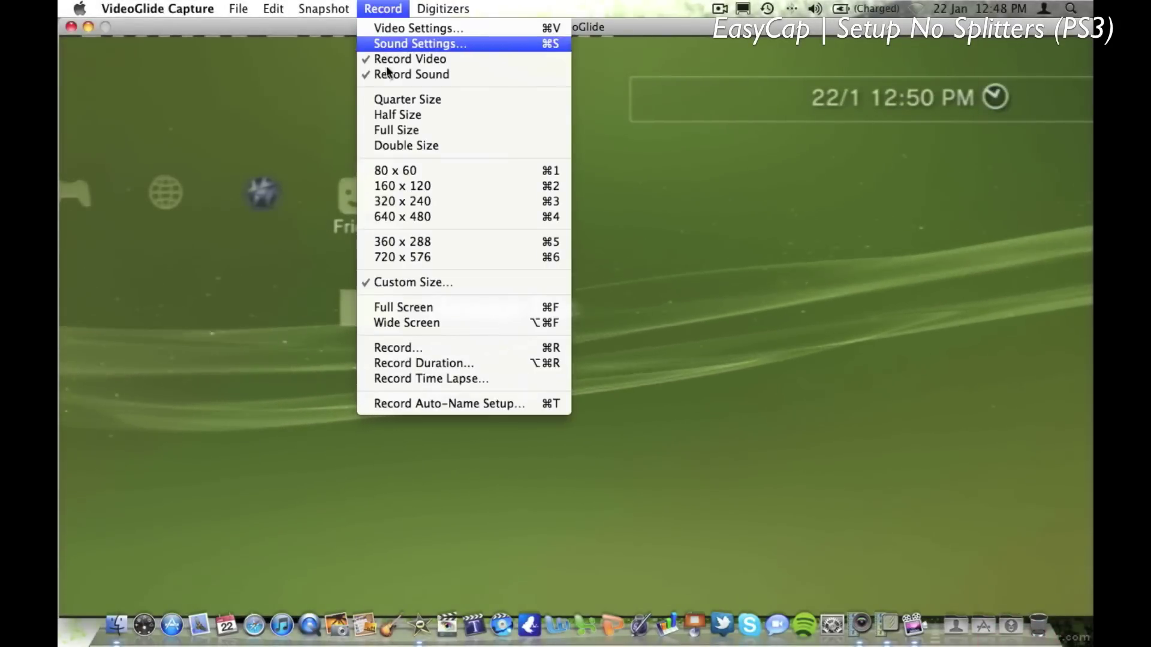
pyautogui.click(398, 286)
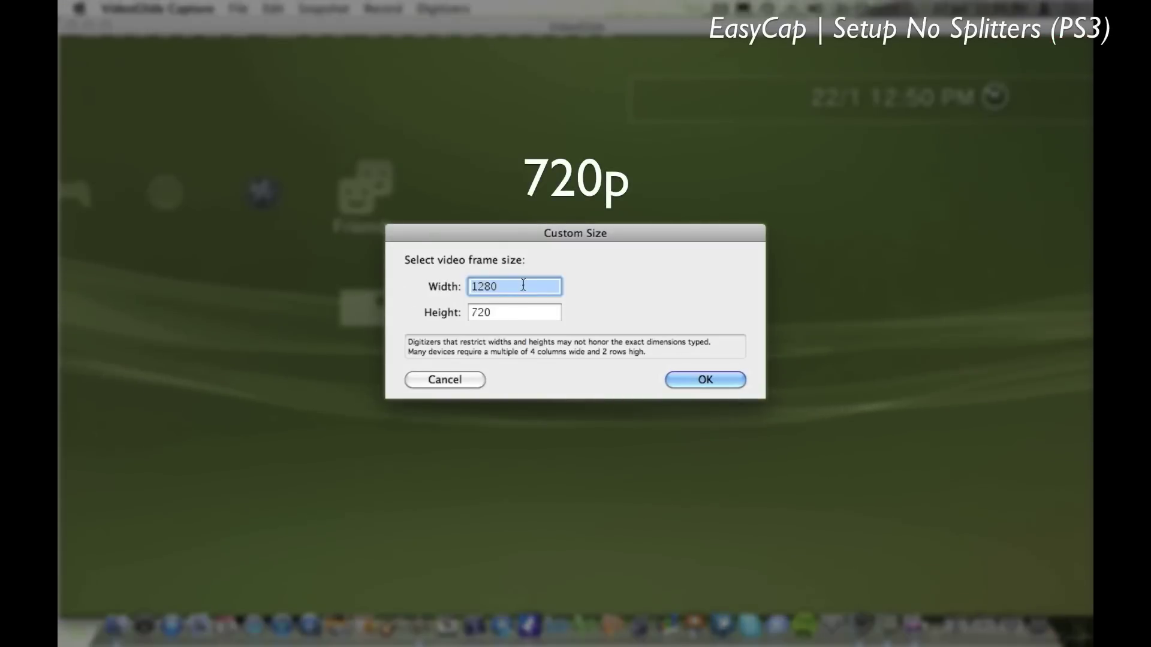
pyautogui.click(522, 285)
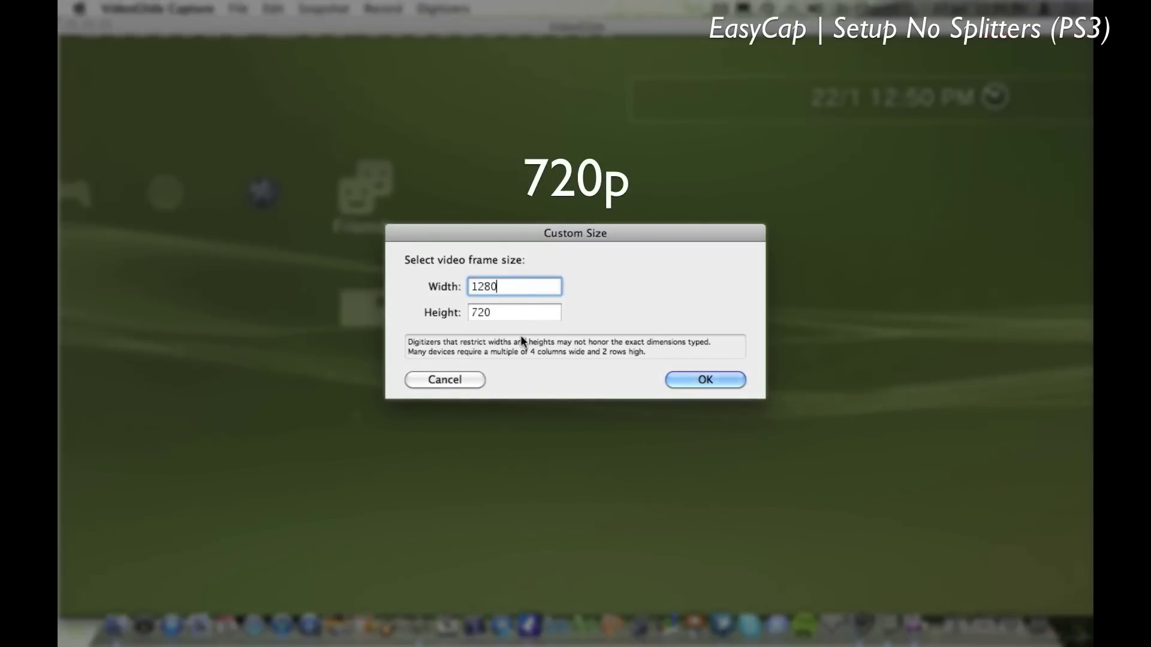
pyautogui.click(522, 318)
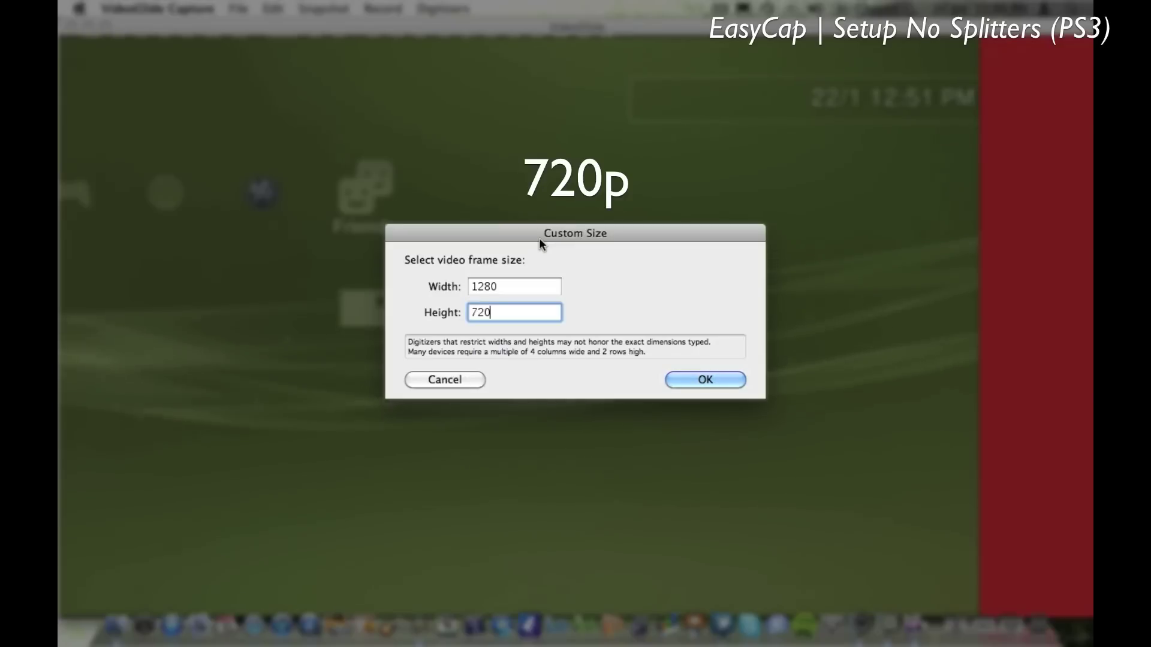
pyautogui.doubleClick(511, 285)
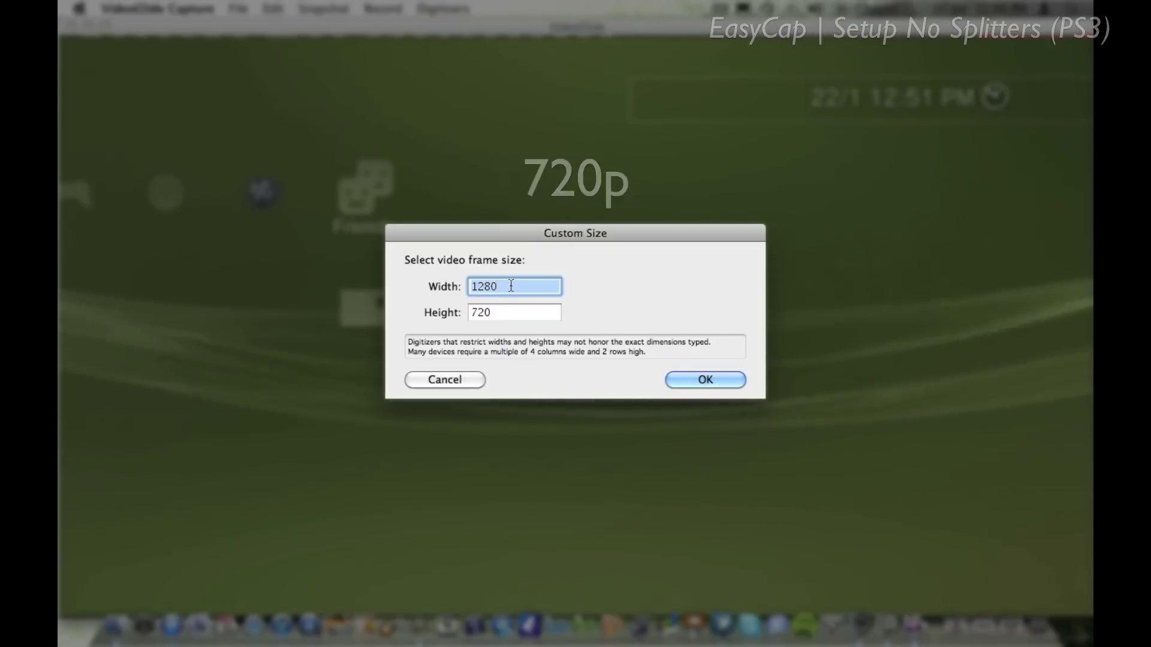
pyautogui.write('1920')
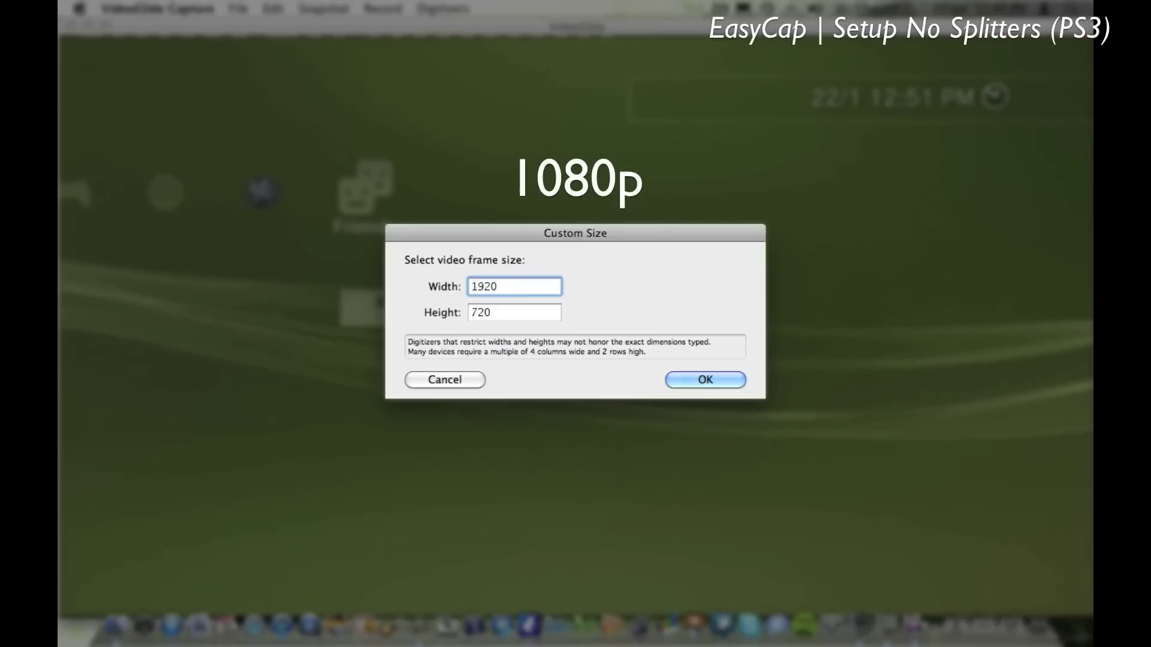
pyautogui.doubleClick(508, 314)
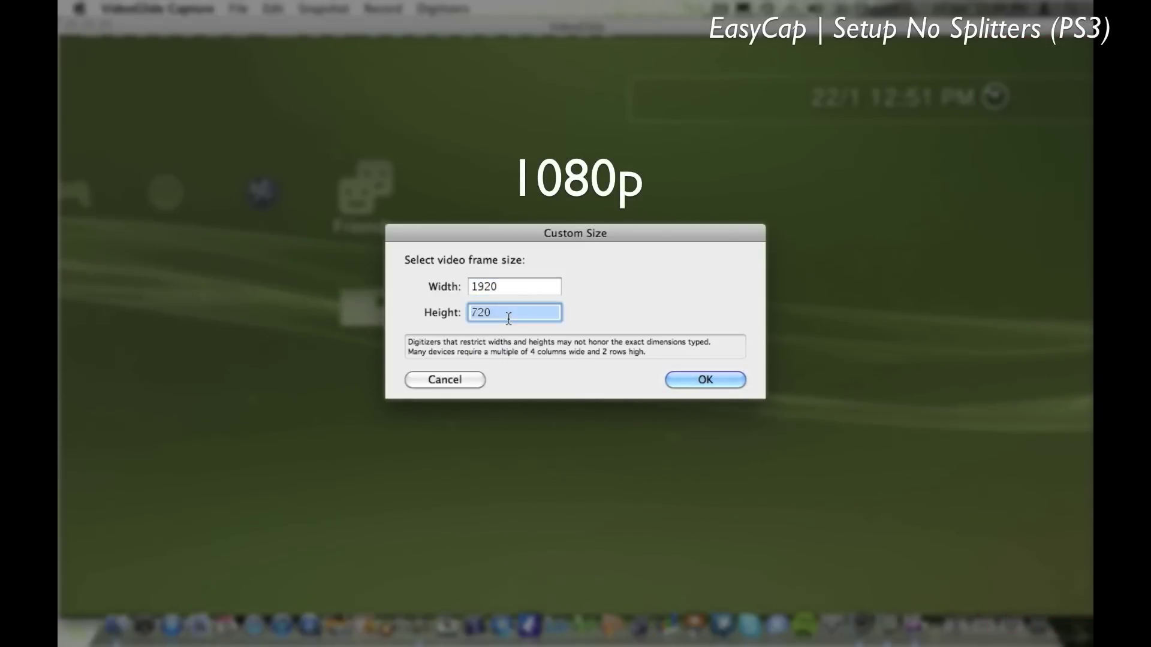
pyautogui.write('1080')
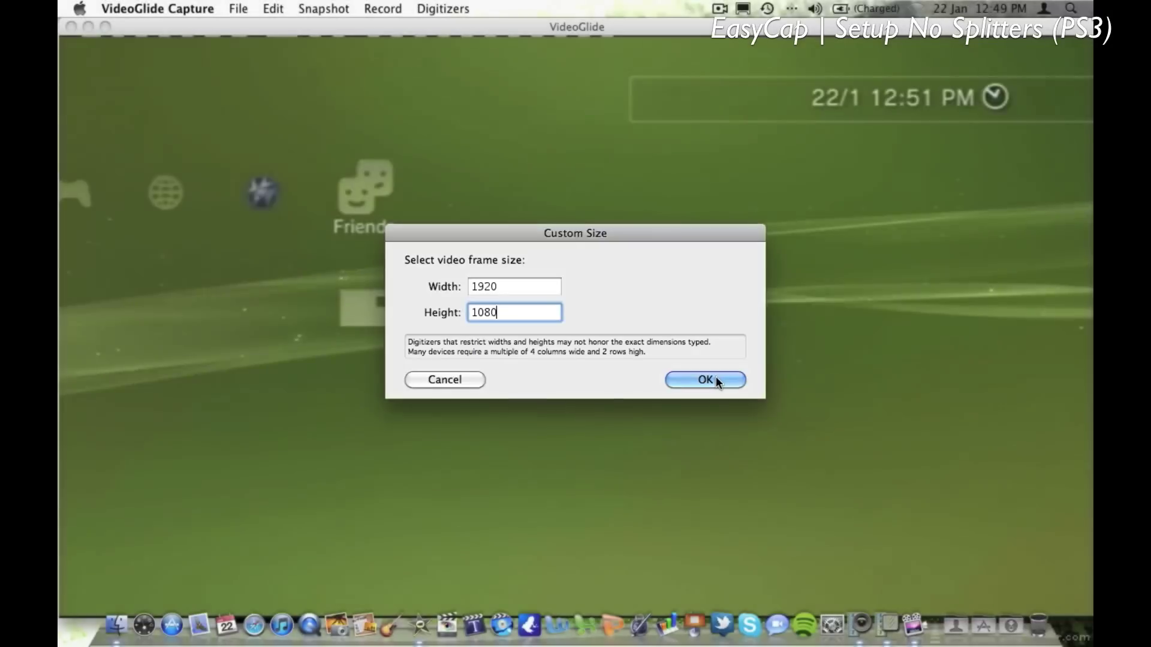
pyautogui.click(715, 379)
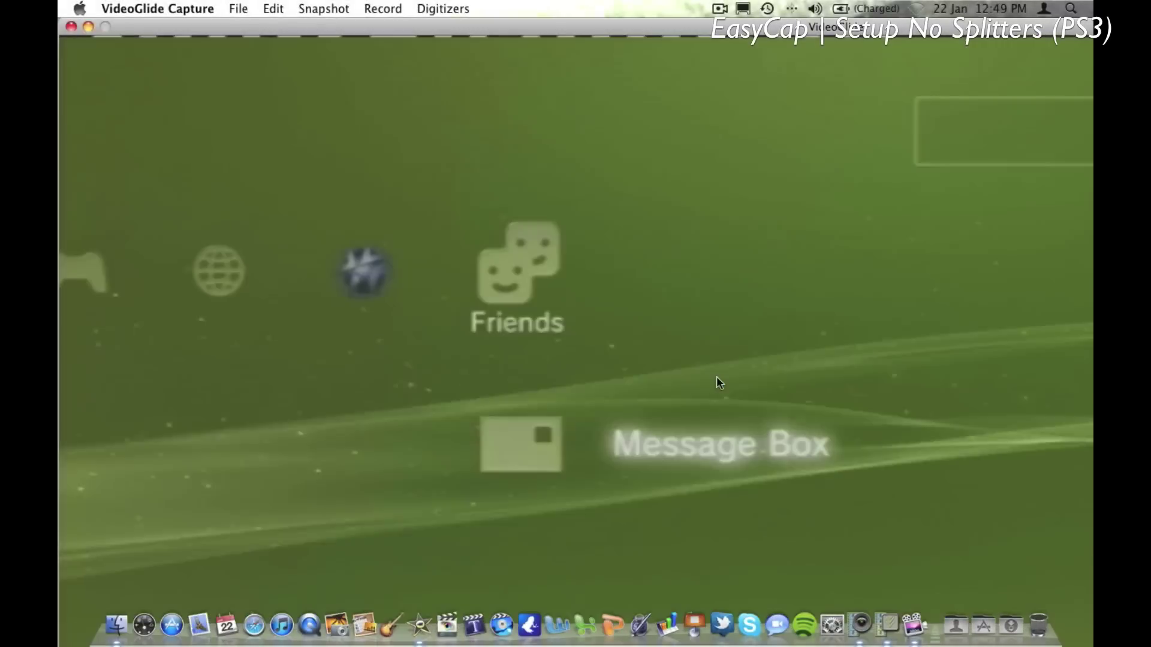
pyautogui.click(391, 9)
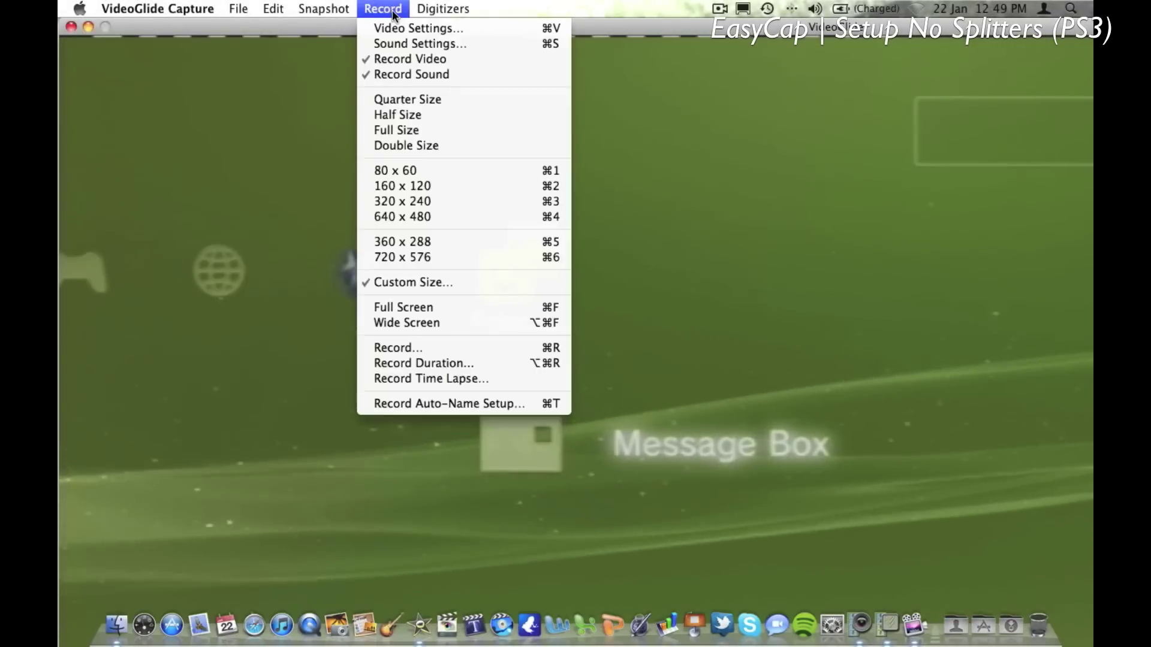
# Record a brief clip of the PS3 home menu, stop it, and hide the capture app
pyautogui.click(513, 347)
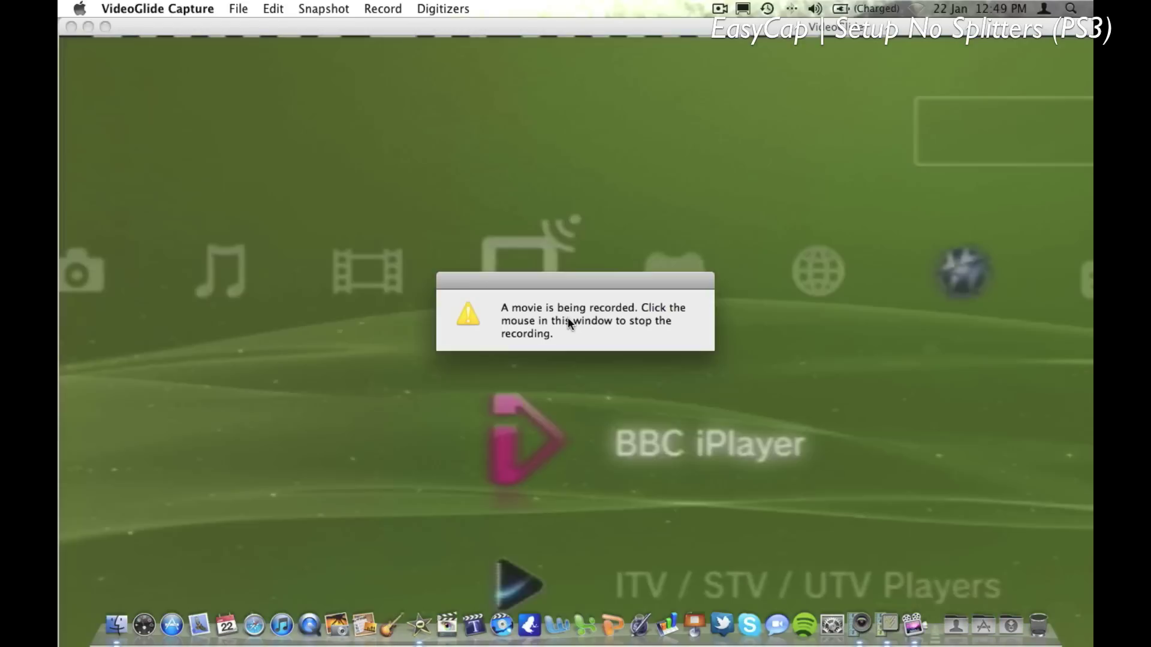
pyautogui.click(567, 318)
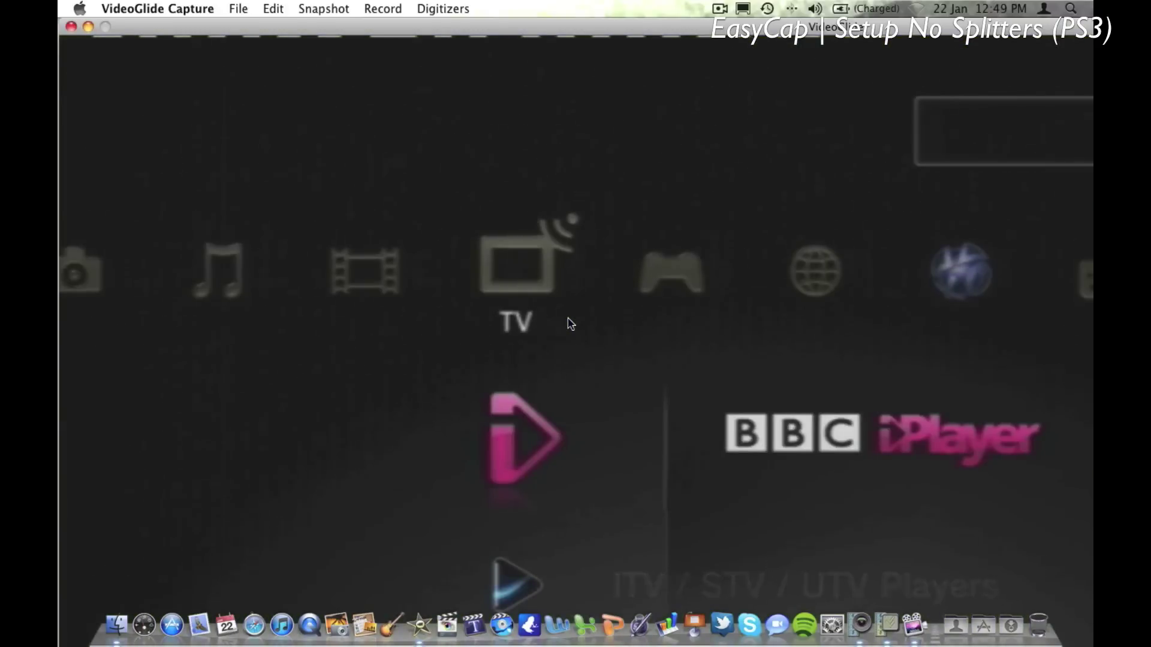
pyautogui.press('super+q')
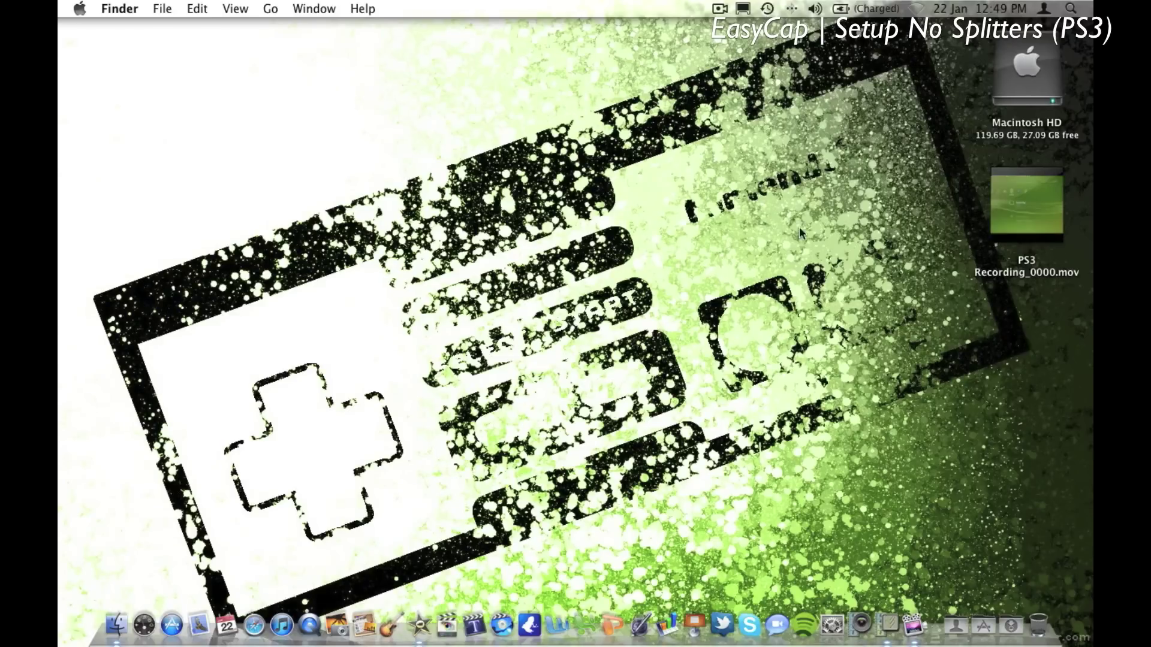
pyautogui.click(1001, 196)
pyautogui.press('space')
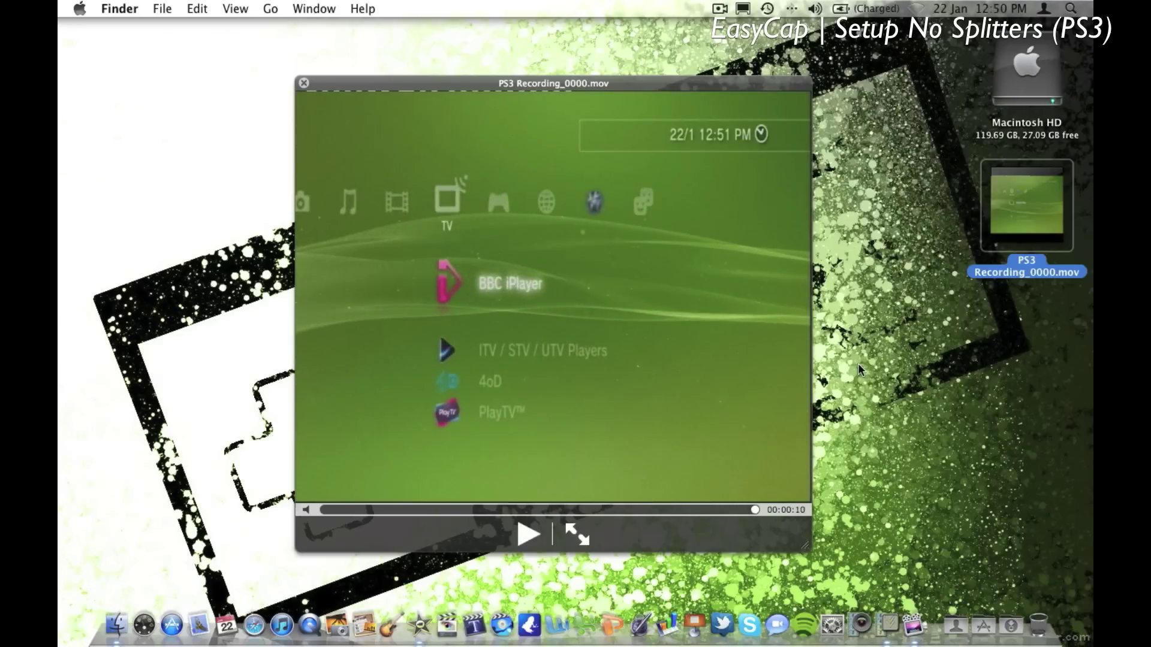
pyautogui.press('space')
pyautogui.click(915, 294)
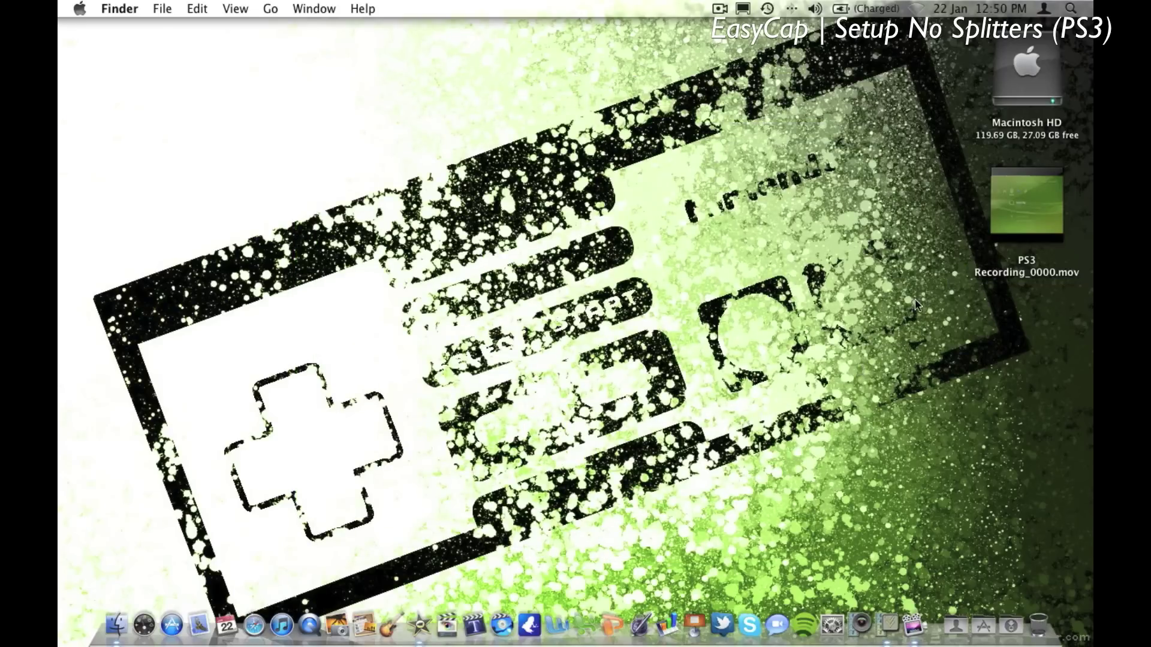
# Launch VideoGlide Exporter and select PS3 Recording_0000.mov in the File > Open dialog
pyautogui.click(888, 617)
pyautogui.click(241, 9)
pyautogui.moveTo(273, 8)
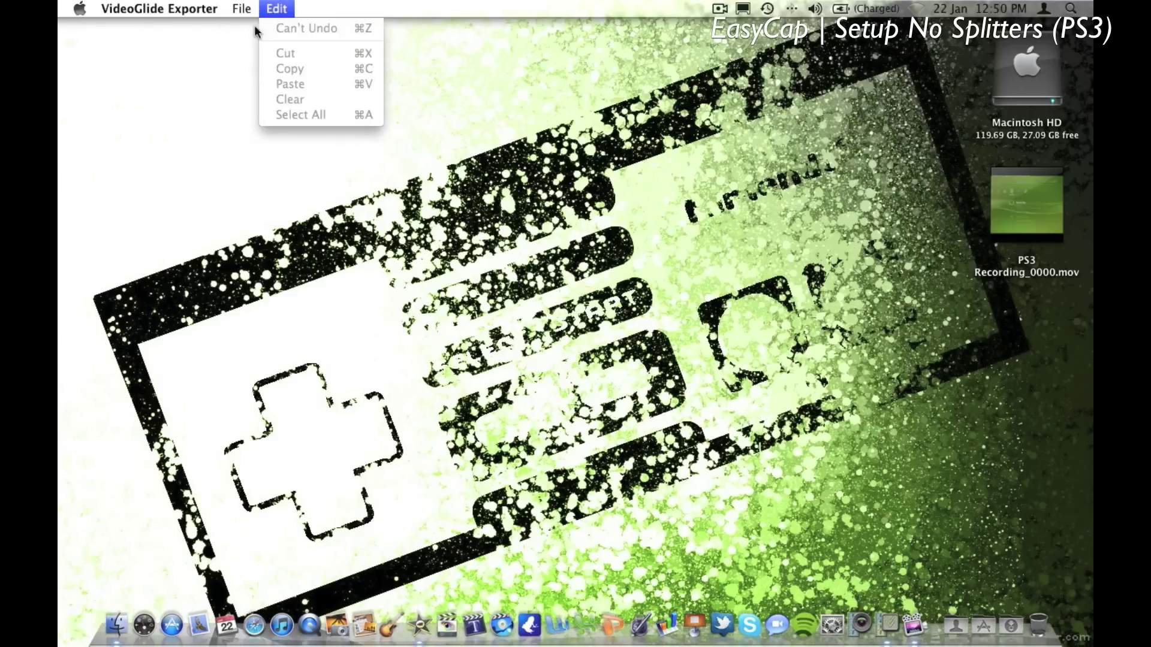
pyautogui.click(240, 24)
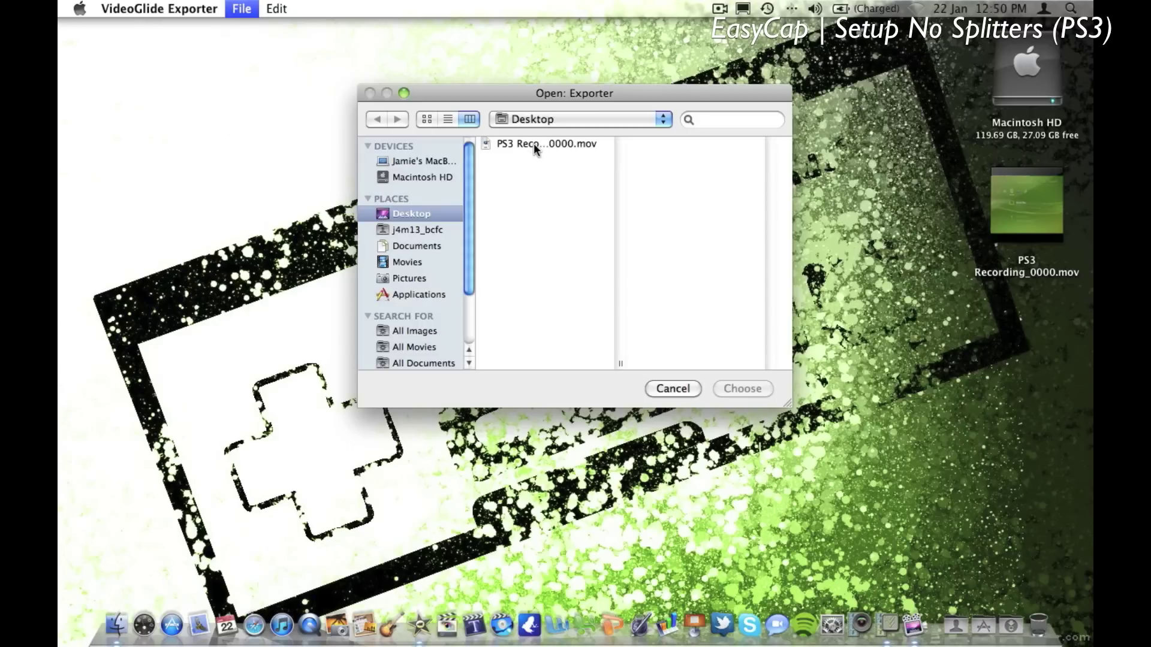
pyautogui.click(534, 147)
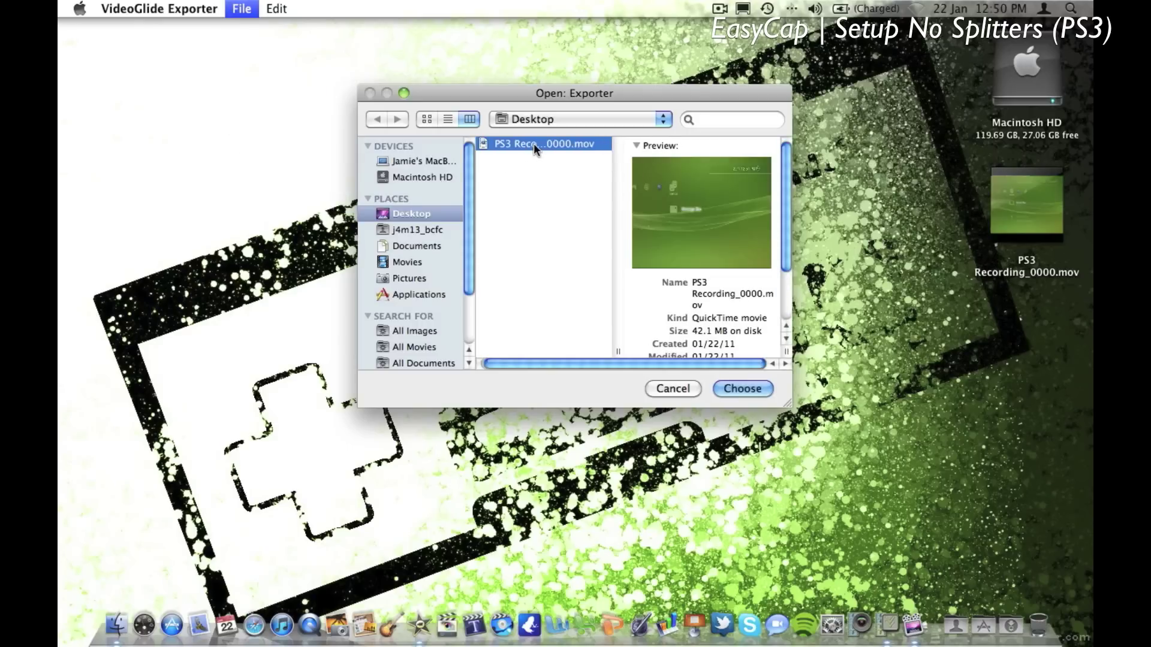
# Check the recording's 42.1 MB file size in Get Info, then open it in the exporter
pyautogui.rightClick(1001, 178)
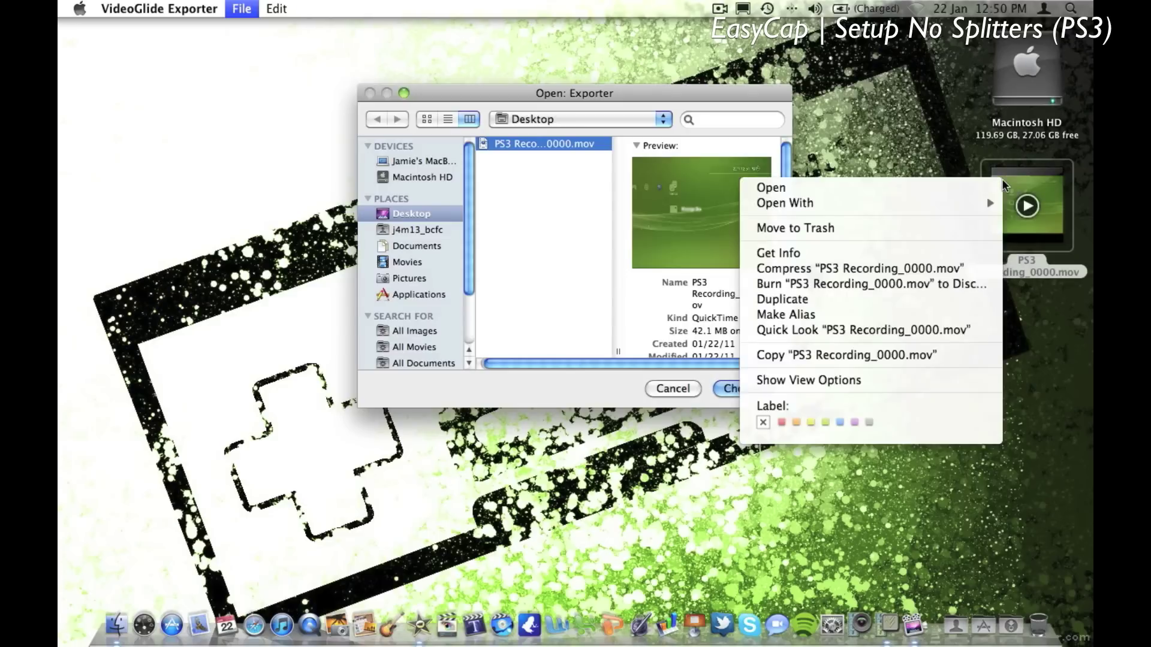
pyautogui.click(780, 253)
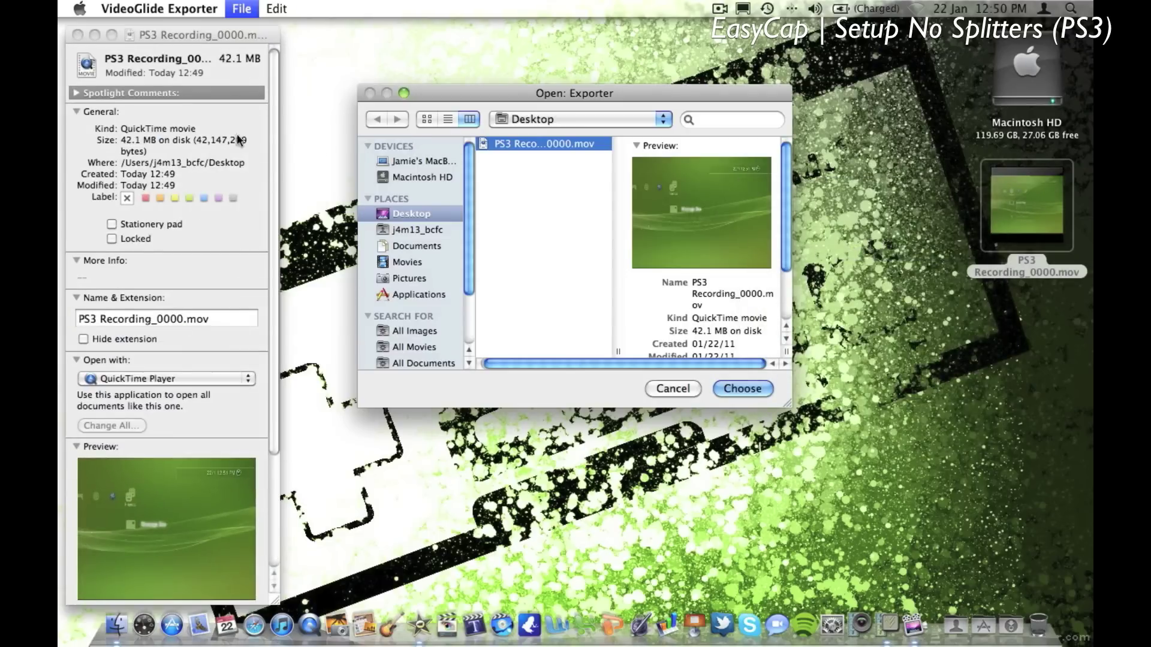
pyautogui.click(223, 63)
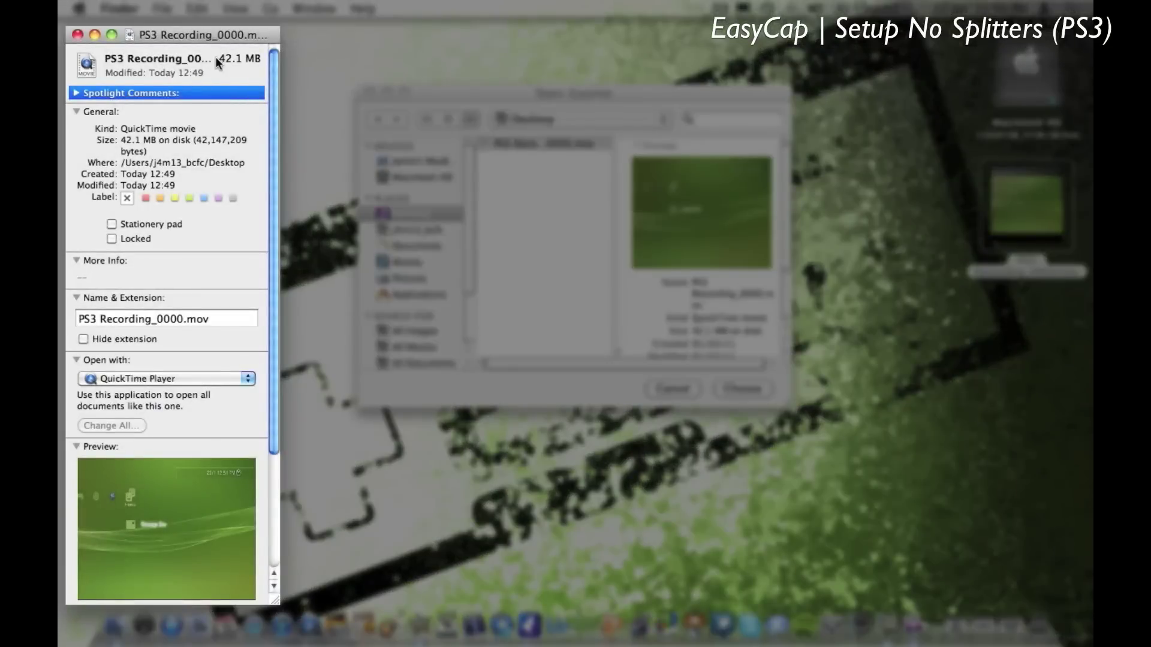
pyautogui.moveTo(220, 62); pyautogui.dragTo(252, 63)
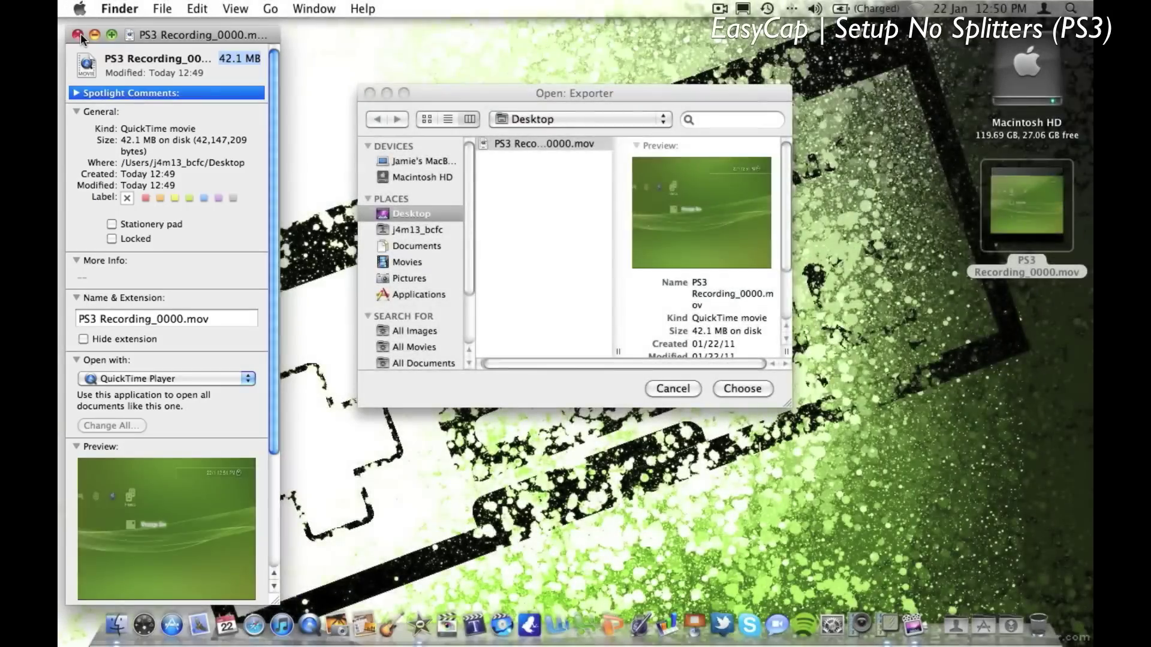
pyautogui.click(79, 36)
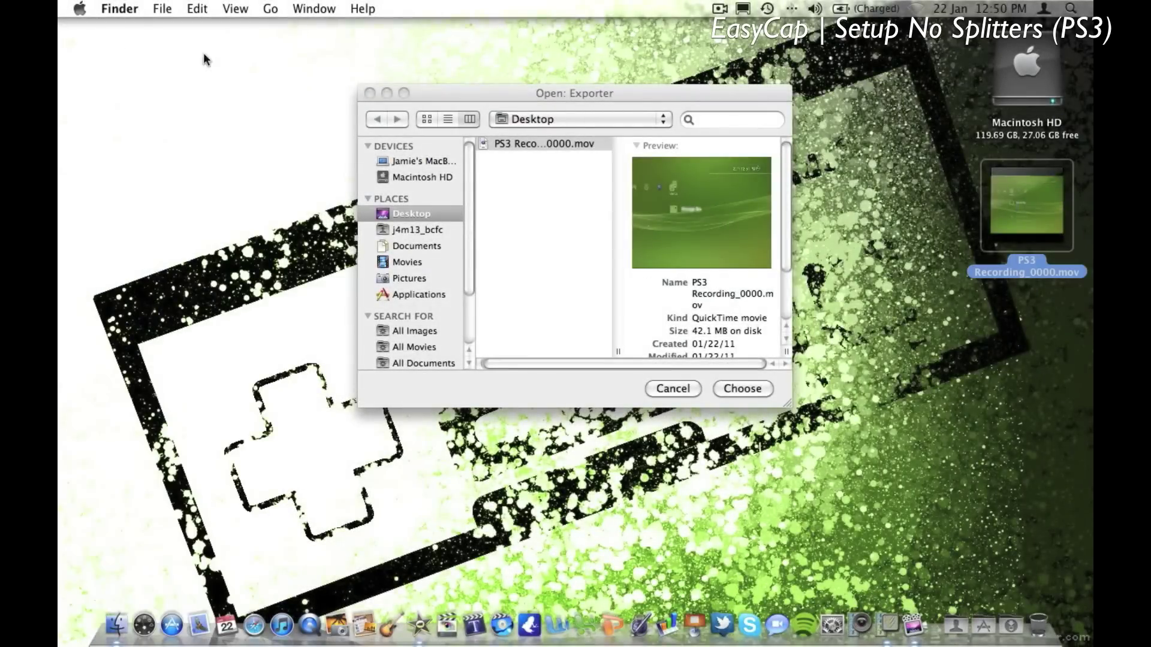
pyautogui.click(529, 146)
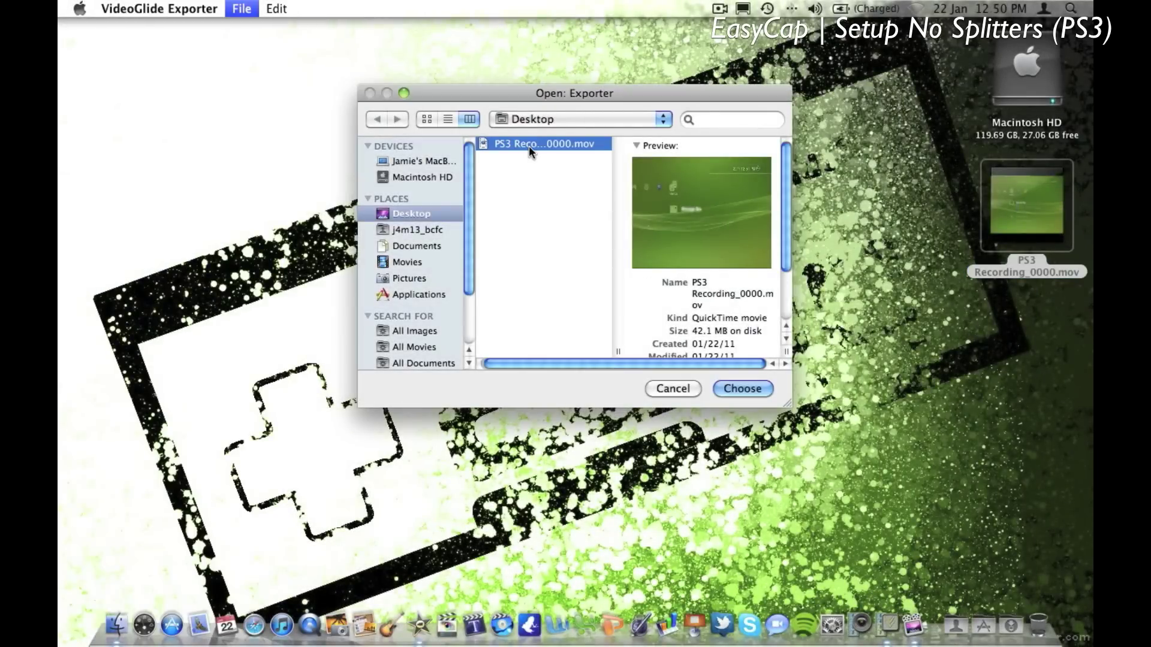
pyautogui.click(742, 390)
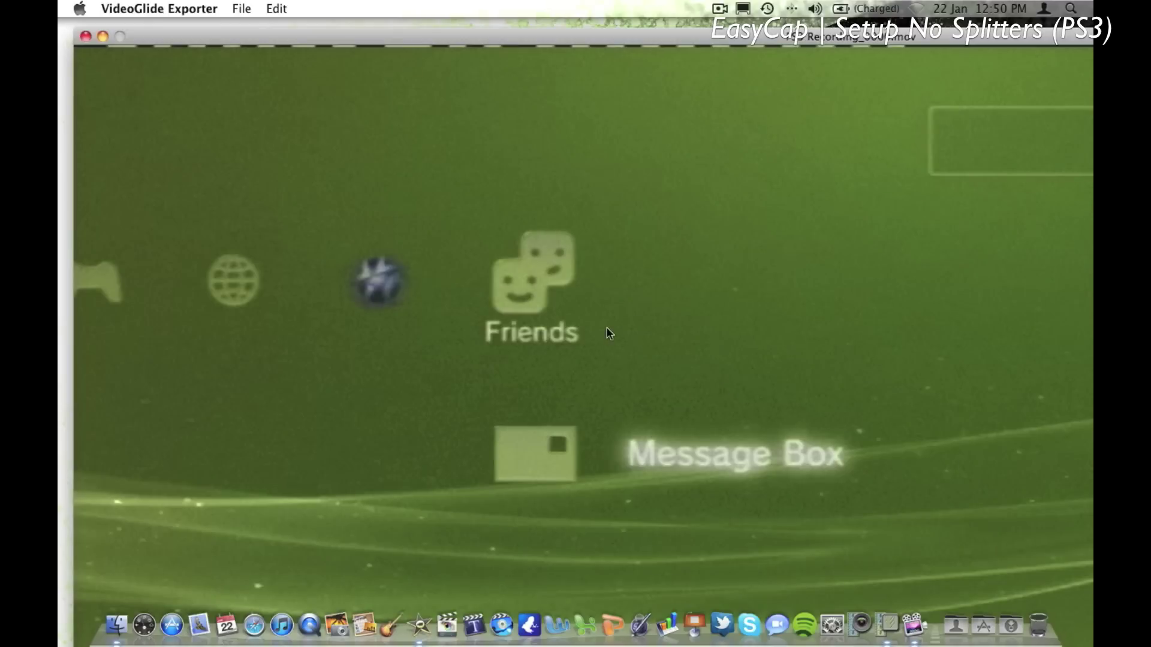
# Start exporting the recording as a movie named 'Quality Test'
pyautogui.click(241, 8)
pyautogui.click(254, 68)
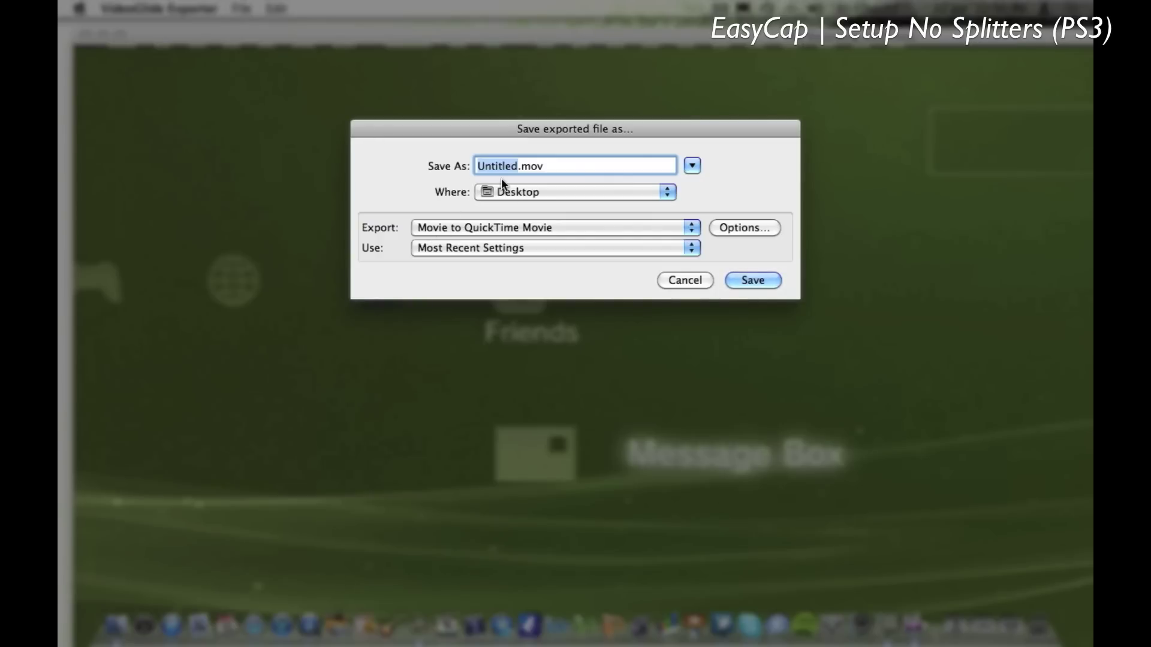
pyautogui.write('Quality Test')
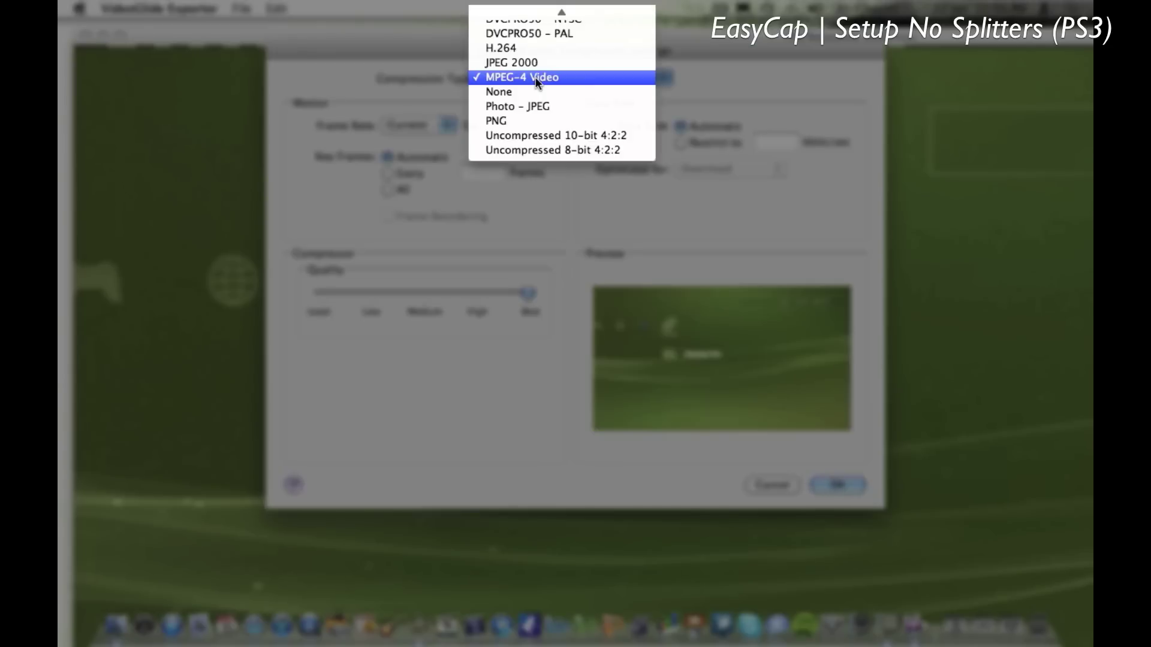
# Keep MPEG-4 Video with automatic data rate and key frames at Best quality
pyautogui.click(535, 77)
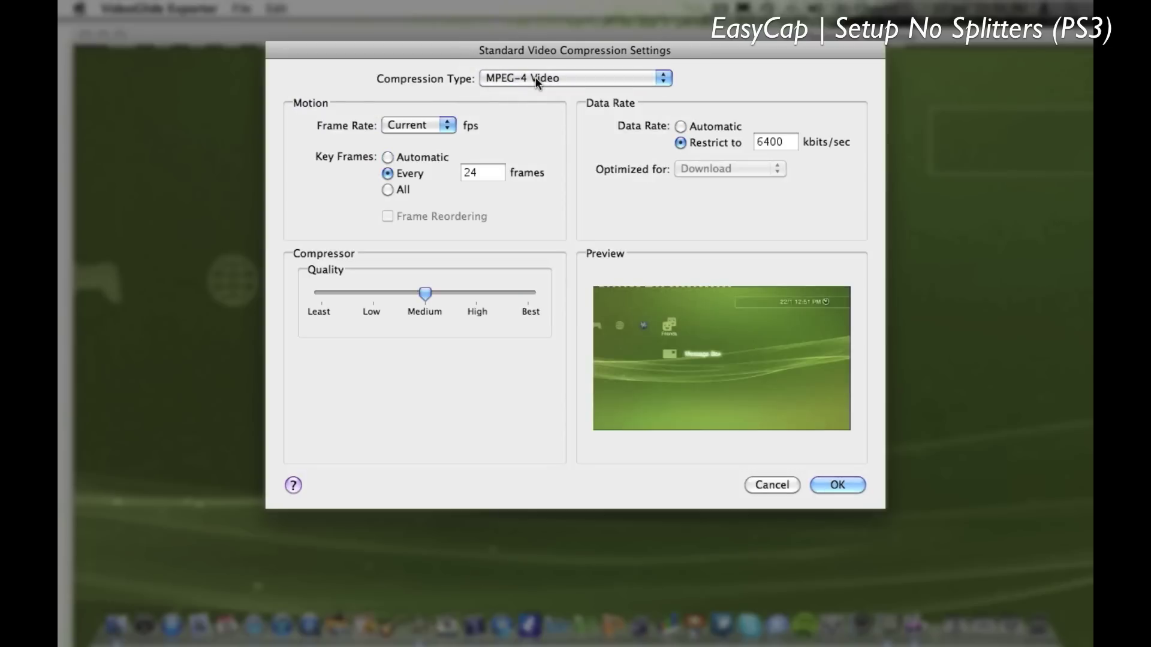
pyautogui.click(681, 126)
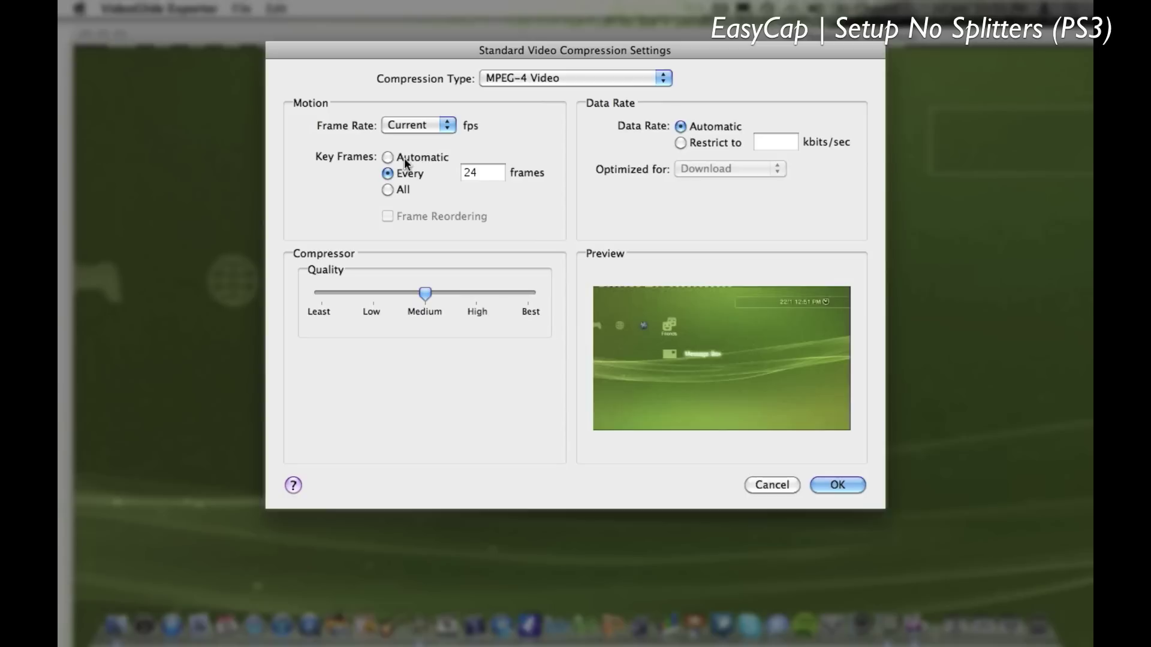
pyautogui.click(404, 157)
pyautogui.click(538, 303)
pyautogui.click(842, 484)
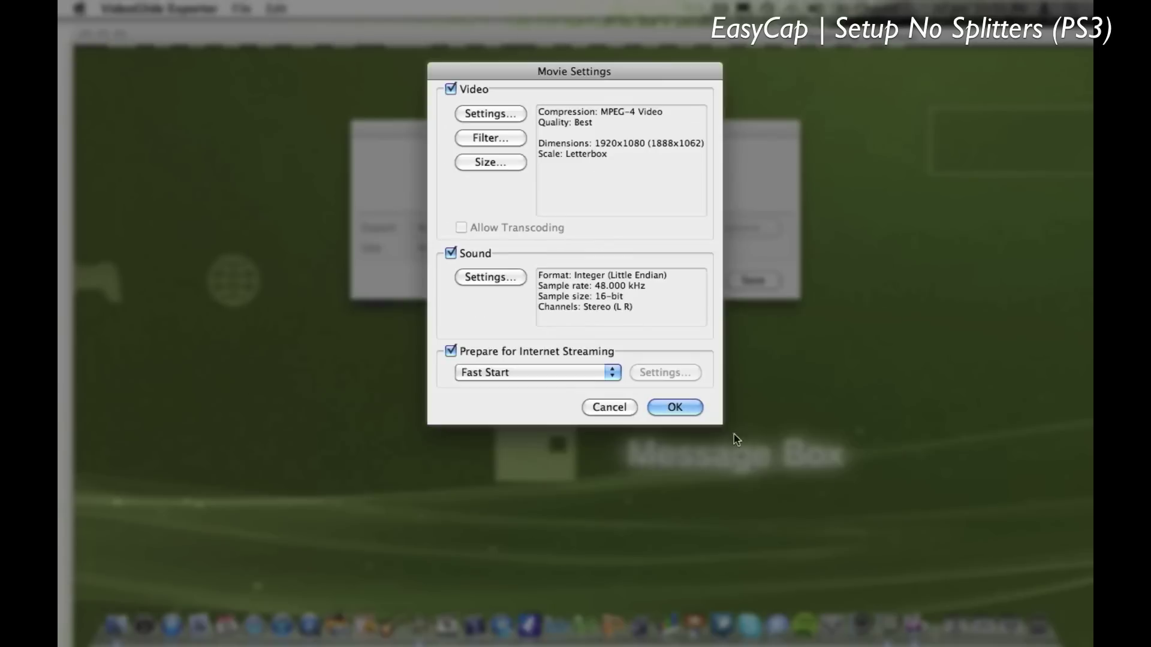
# Set export size to HD 1920x1080 letterboxed and keep sound render quality at Normal
pyautogui.click(496, 139)
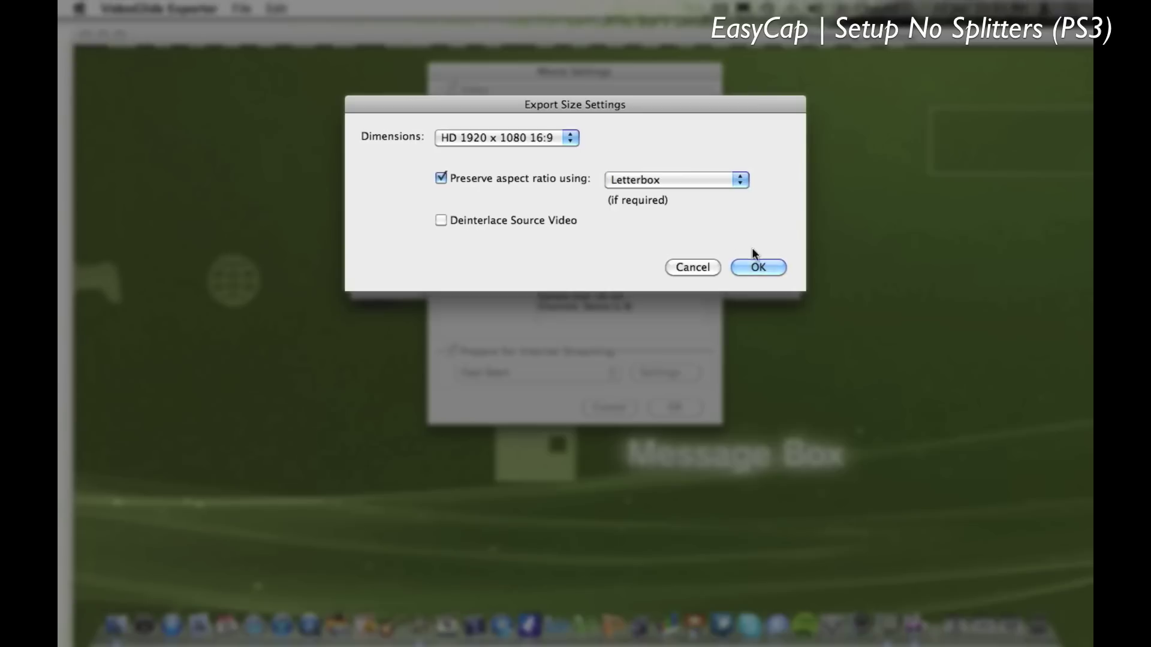
pyautogui.click(758, 268)
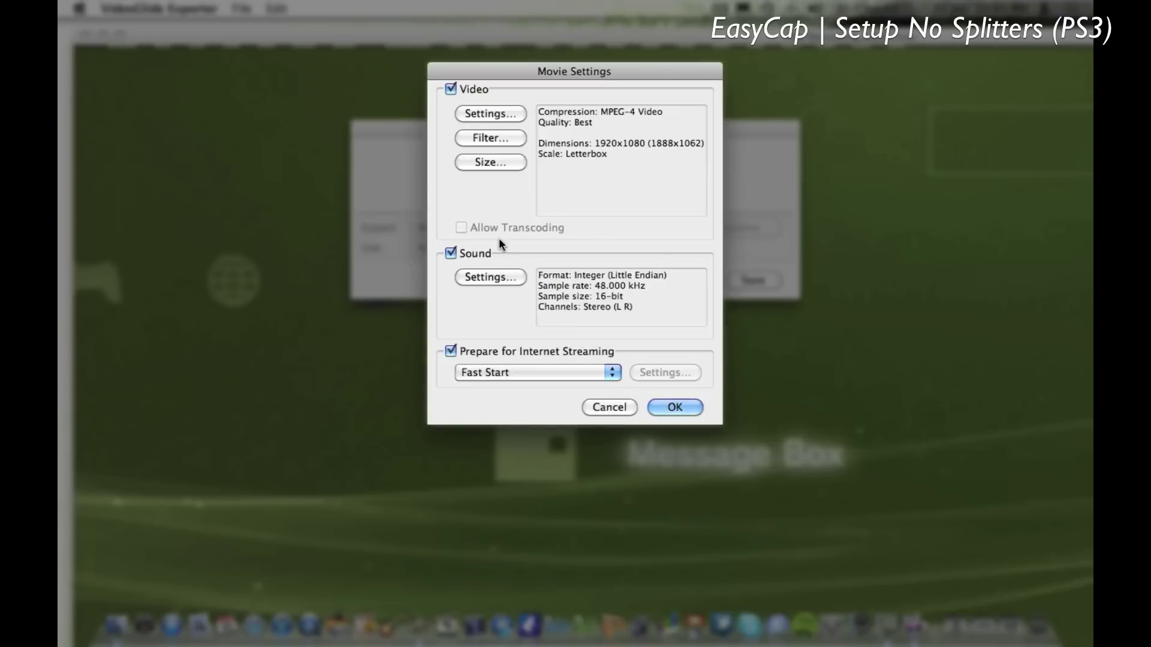
pyautogui.click(492, 277)
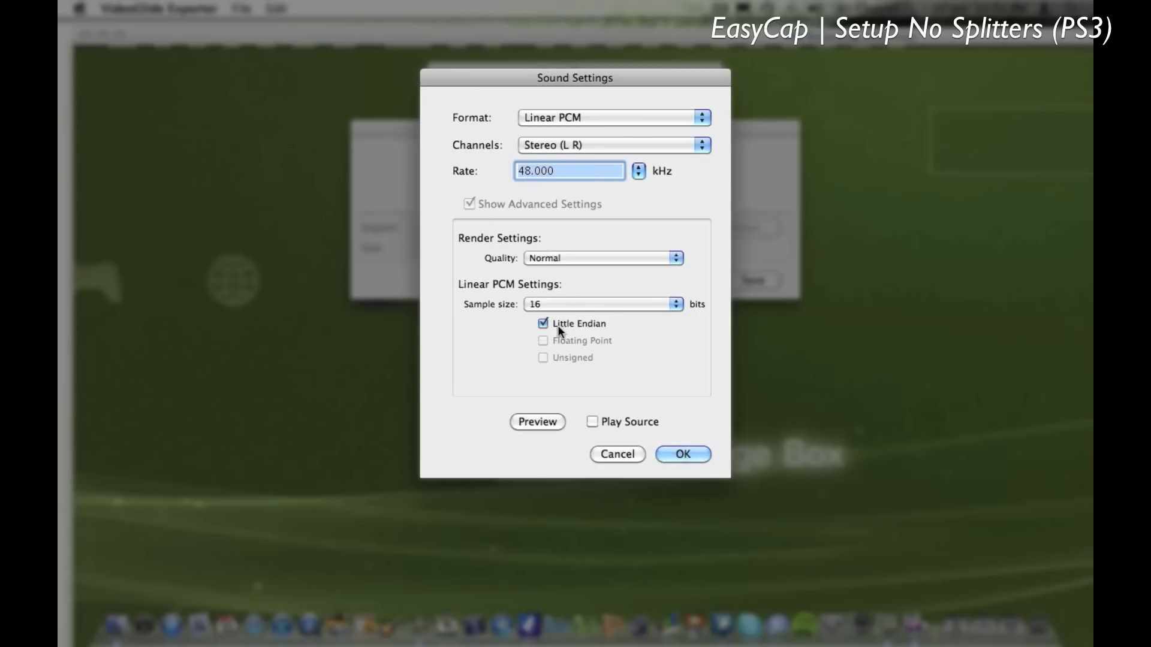
pyautogui.click(567, 257)
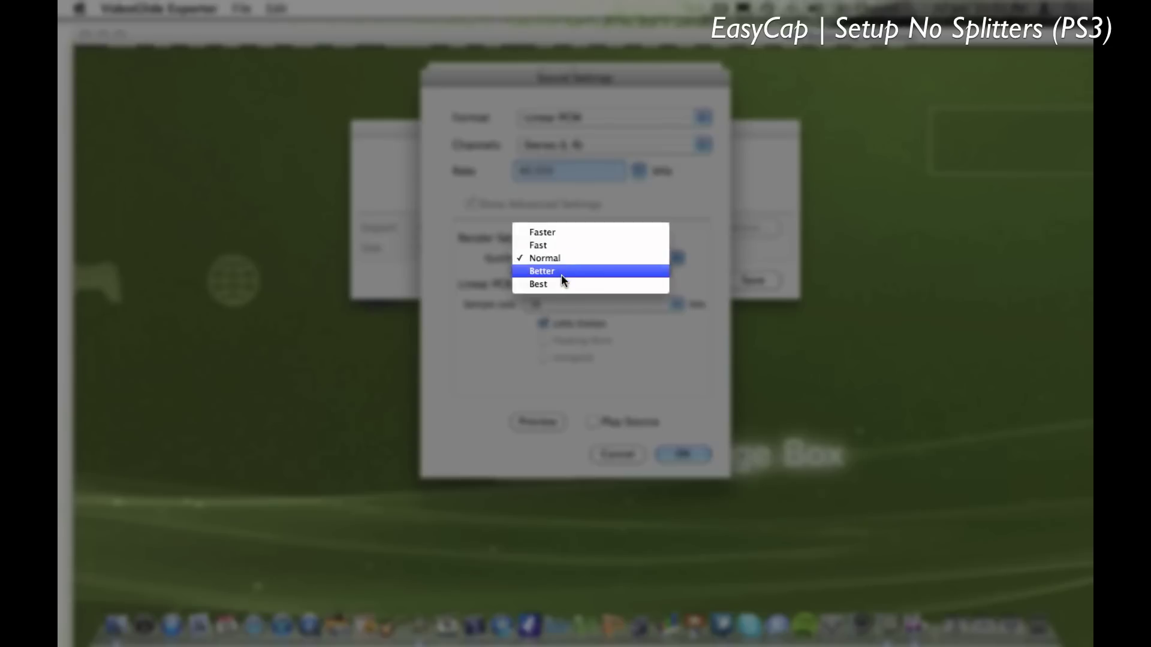
pyautogui.click(551, 281)
pyautogui.click(575, 258)
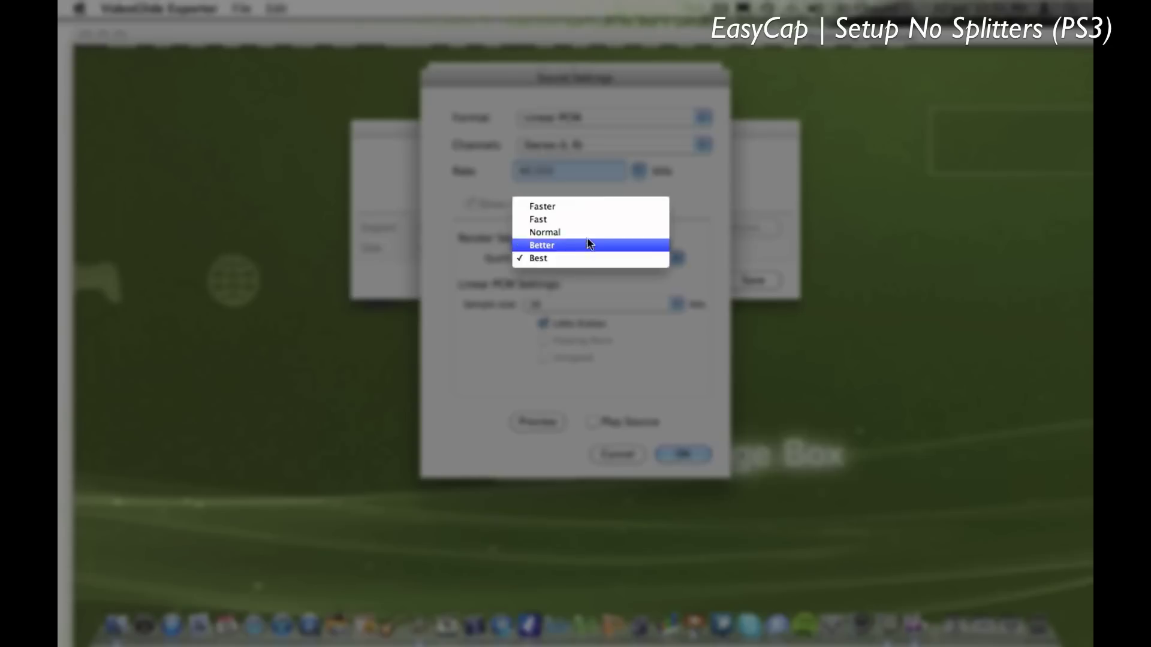
pyautogui.click(588, 235)
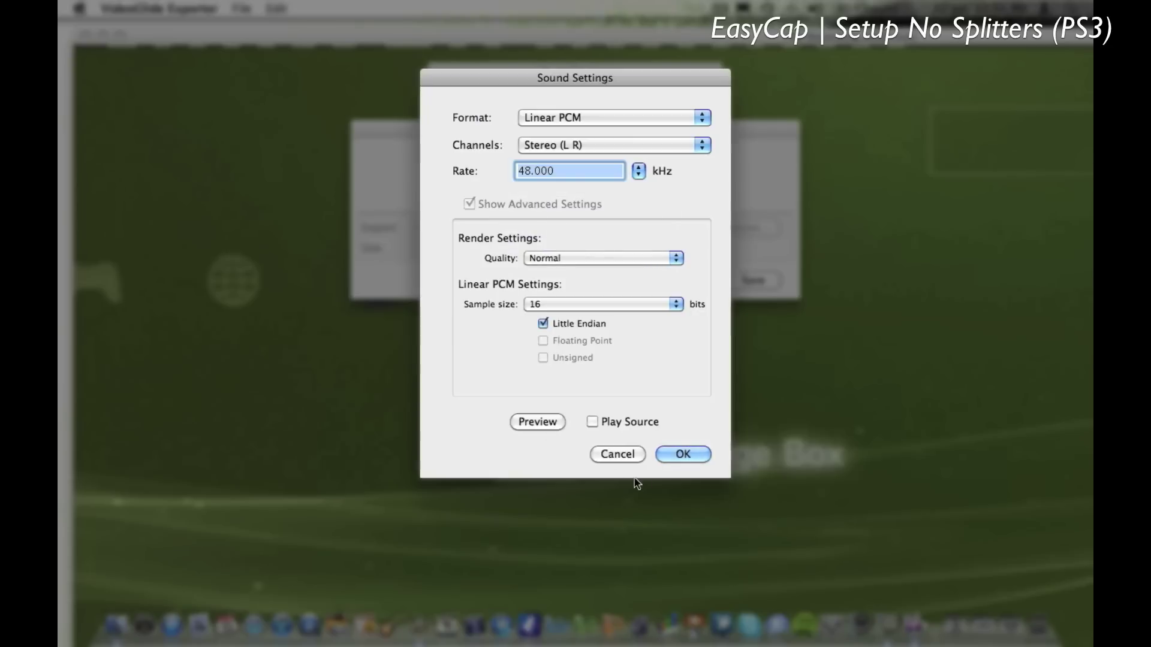
pyautogui.click(673, 450)
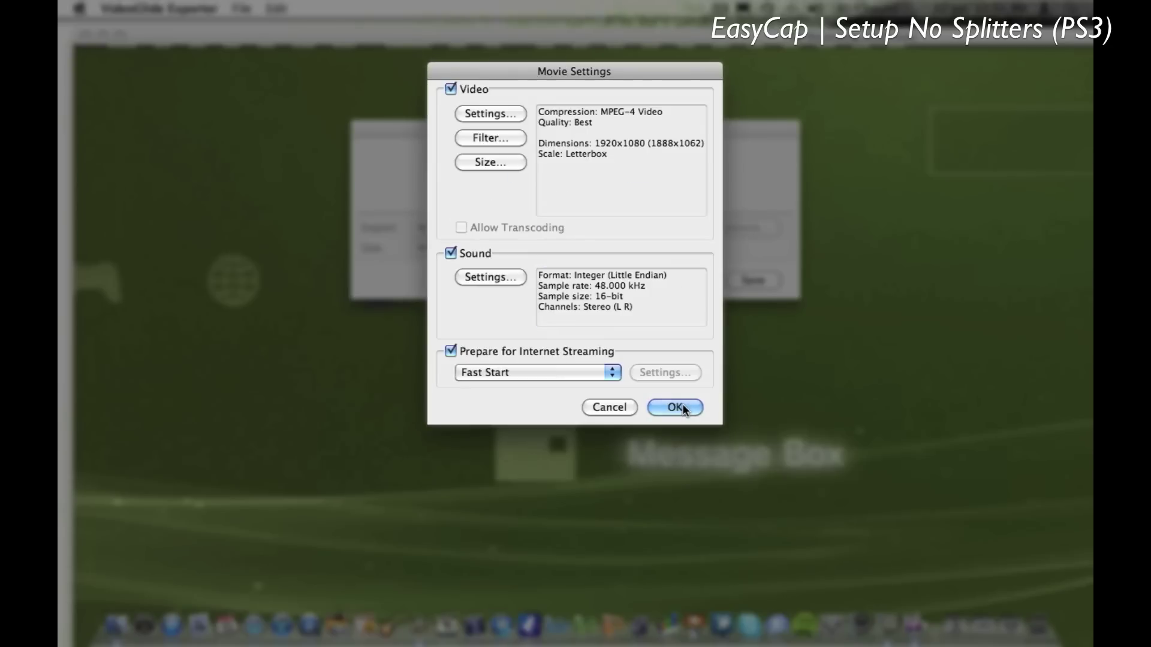
# Choose Fast Start internet streaming and confirm the movie settings
pyautogui.click(532, 372)
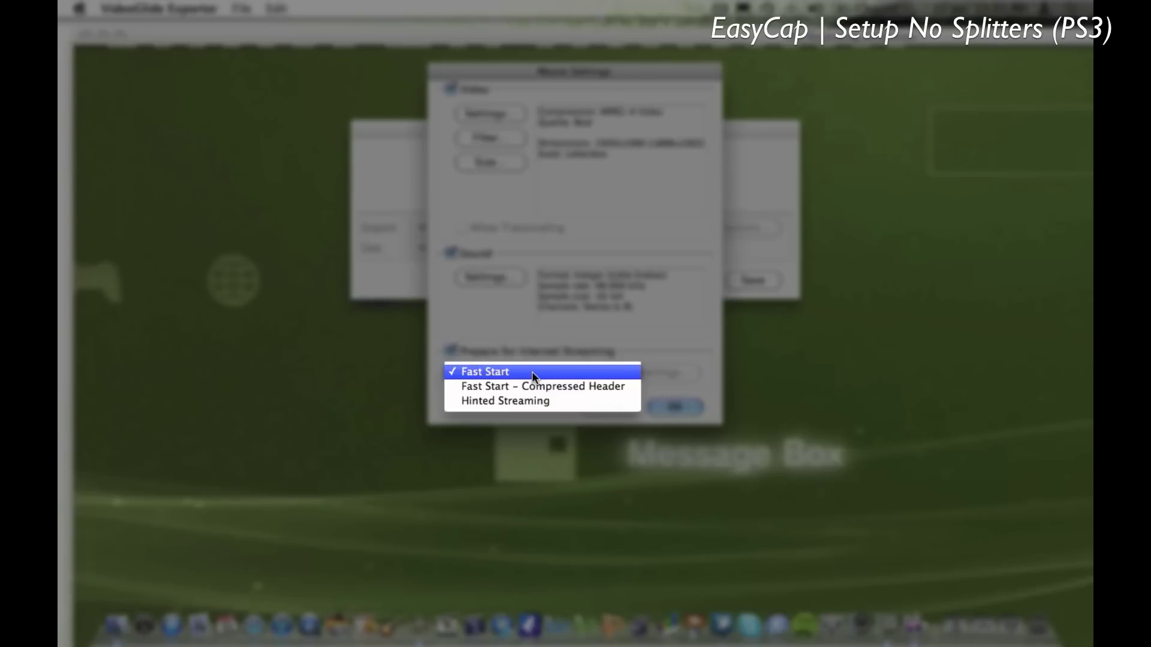
pyautogui.click(532, 371)
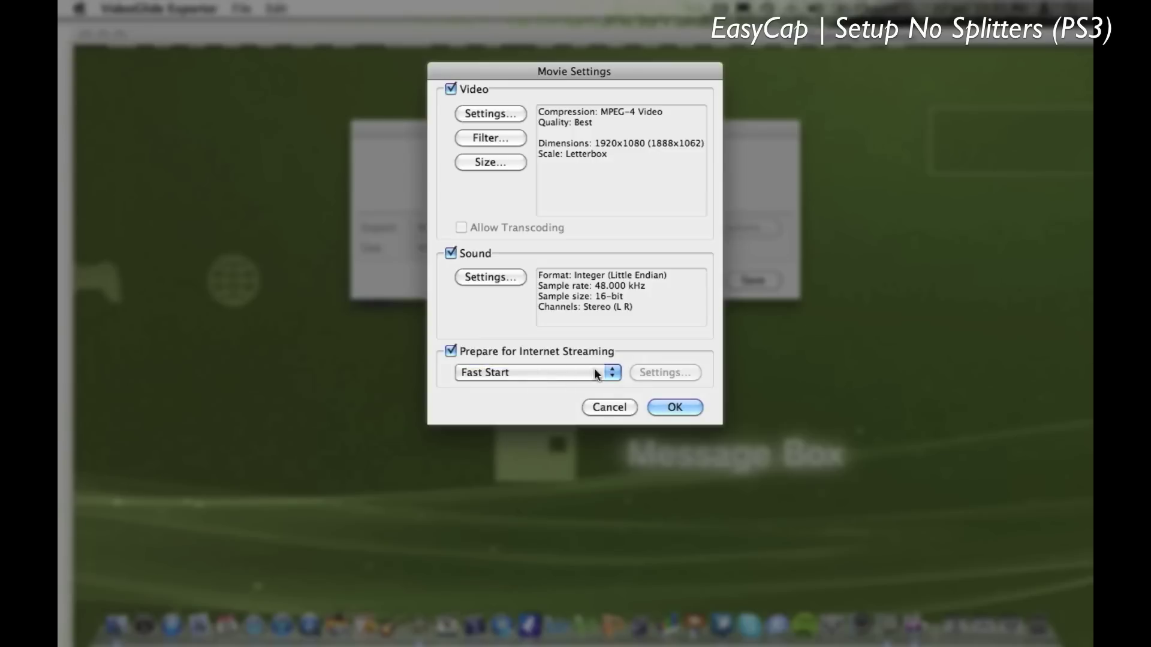
pyautogui.click(672, 406)
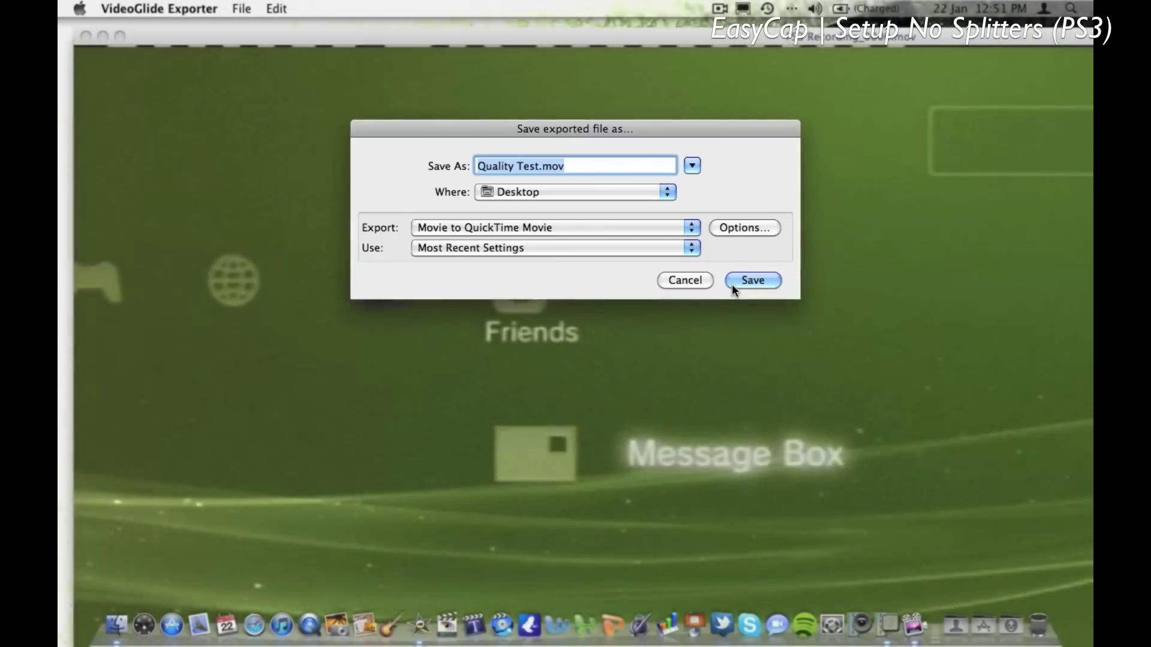
# Export Quality Test.mov to the desktop and preview the 10-second clip in Quick Look
pyautogui.click(741, 282)
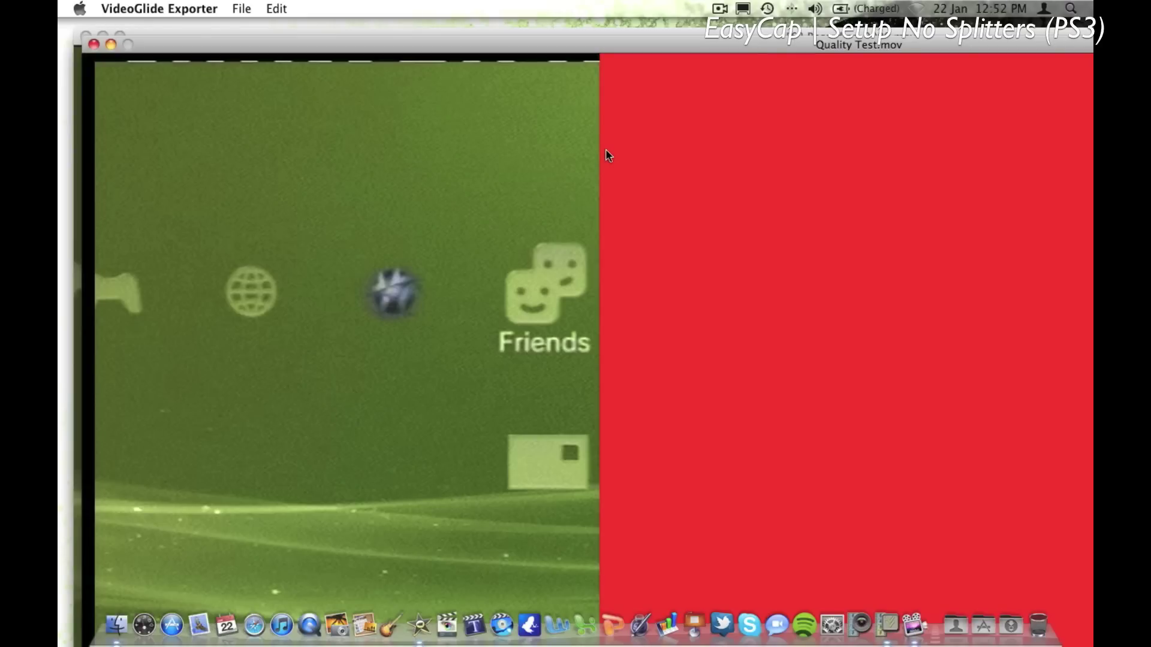
pyautogui.moveTo(562, 48); pyautogui.dragTo(537, 33)
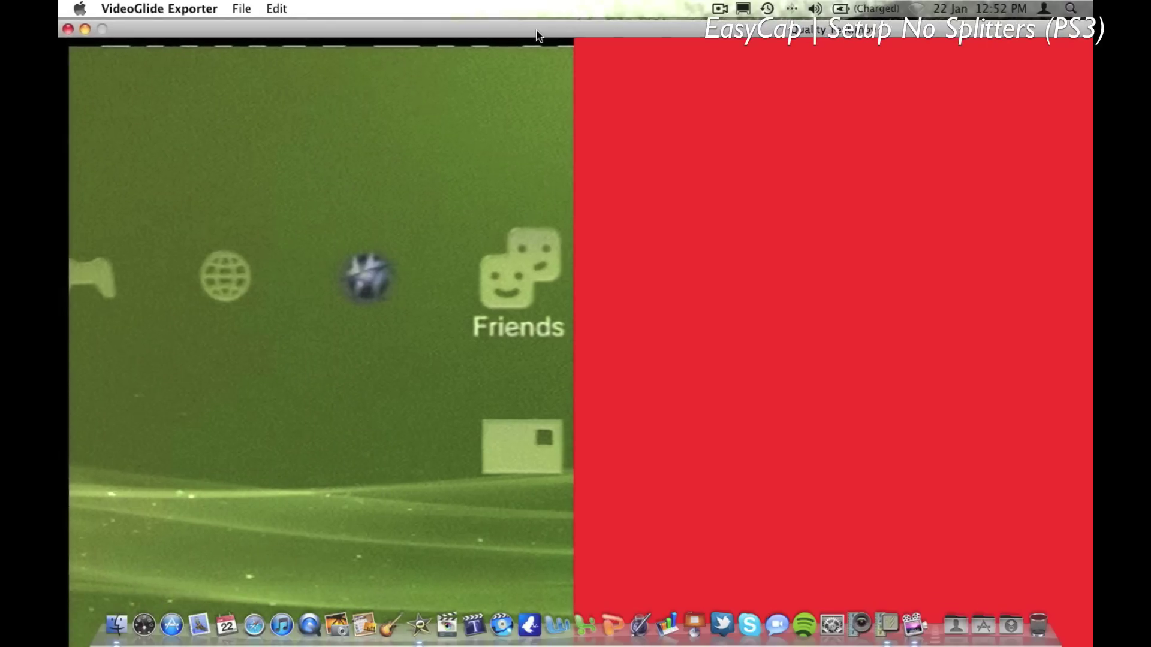
pyautogui.press('super+q')
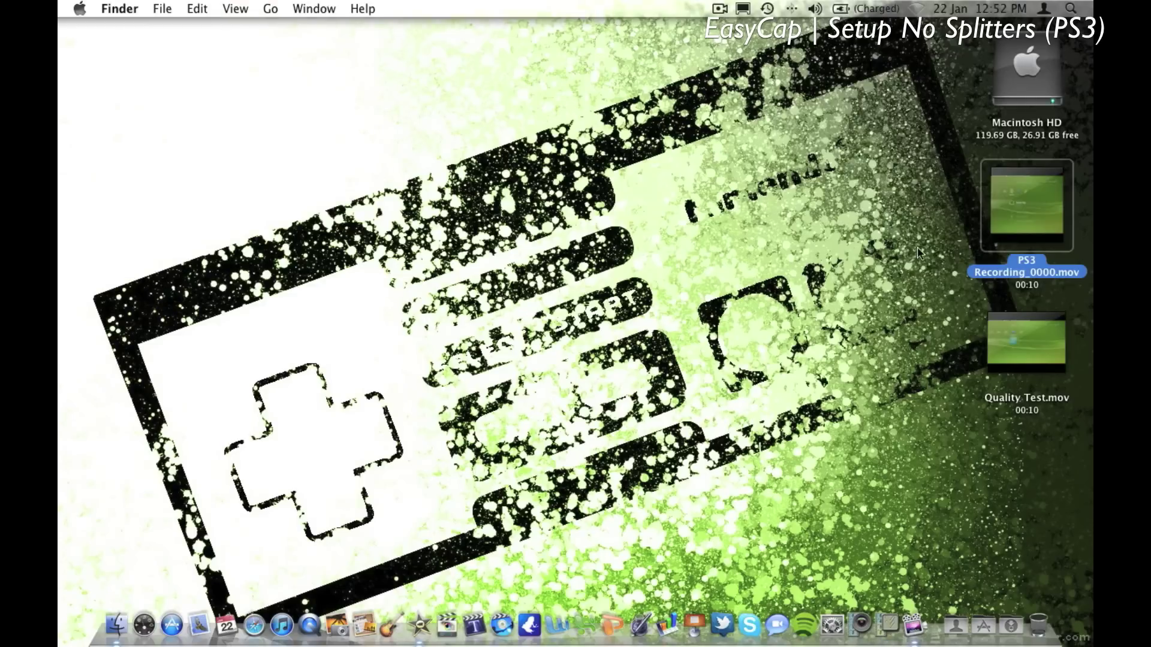
pyautogui.click(1004, 316)
pyautogui.press('space')
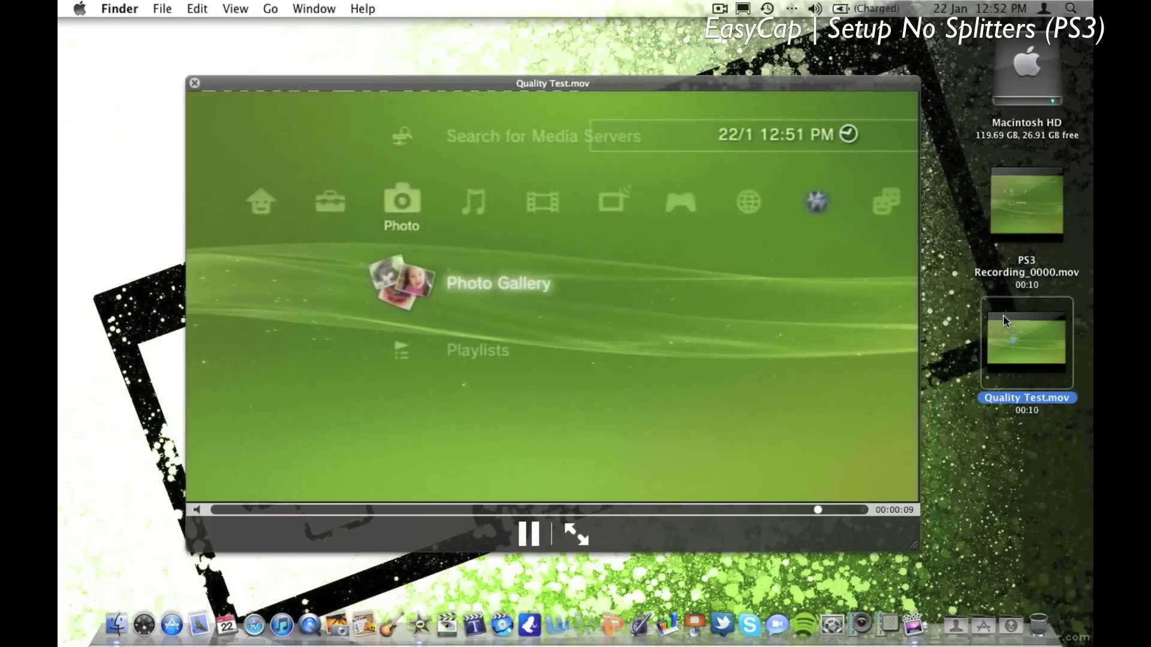
# Trash PS3 Recording_0000.mov, then check Quality Test.mov's info: 108.2 MB, 1920×1080
pyautogui.press('space')
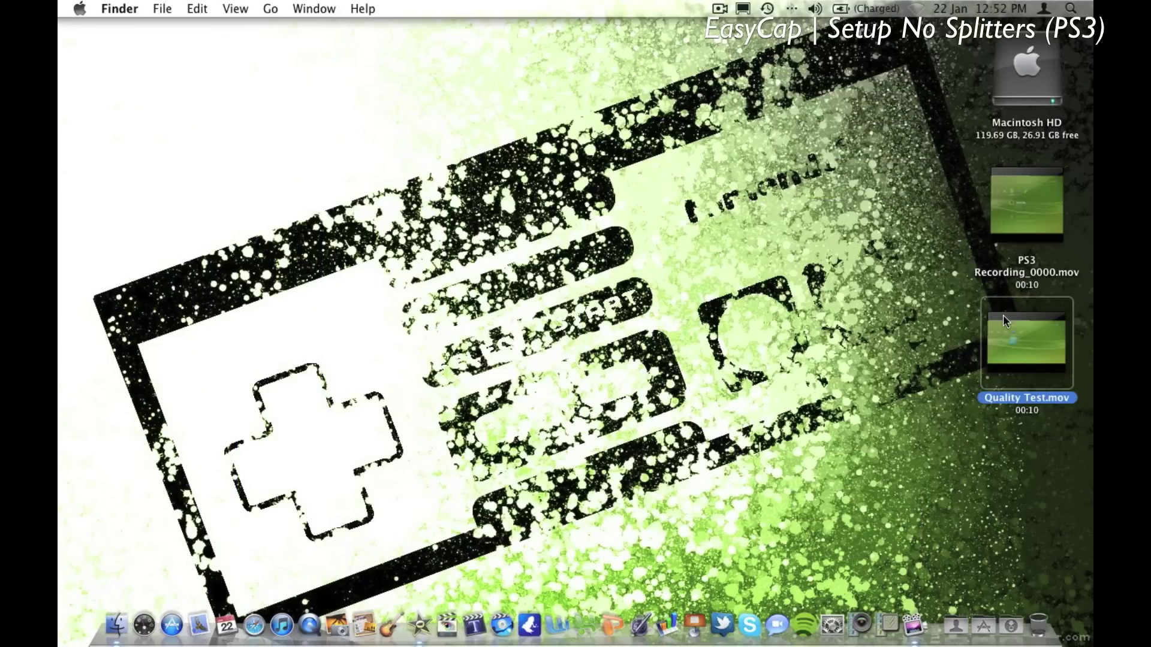
pyautogui.click(964, 325)
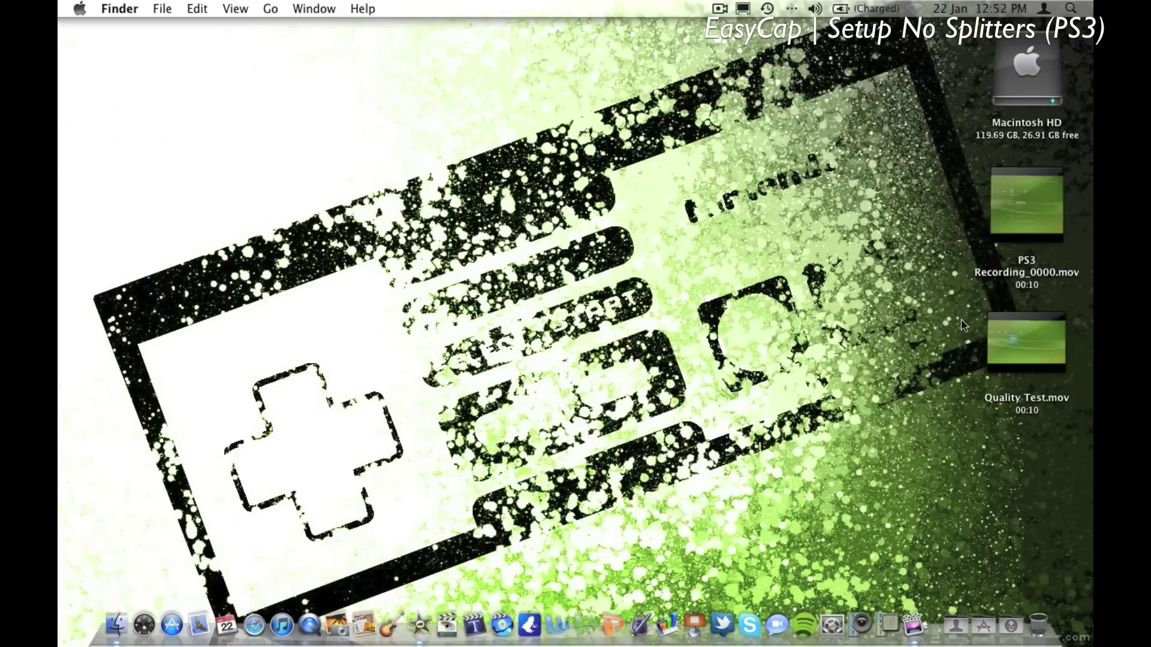
pyautogui.moveTo(1006, 202)
pyautogui.click(1005, 202)
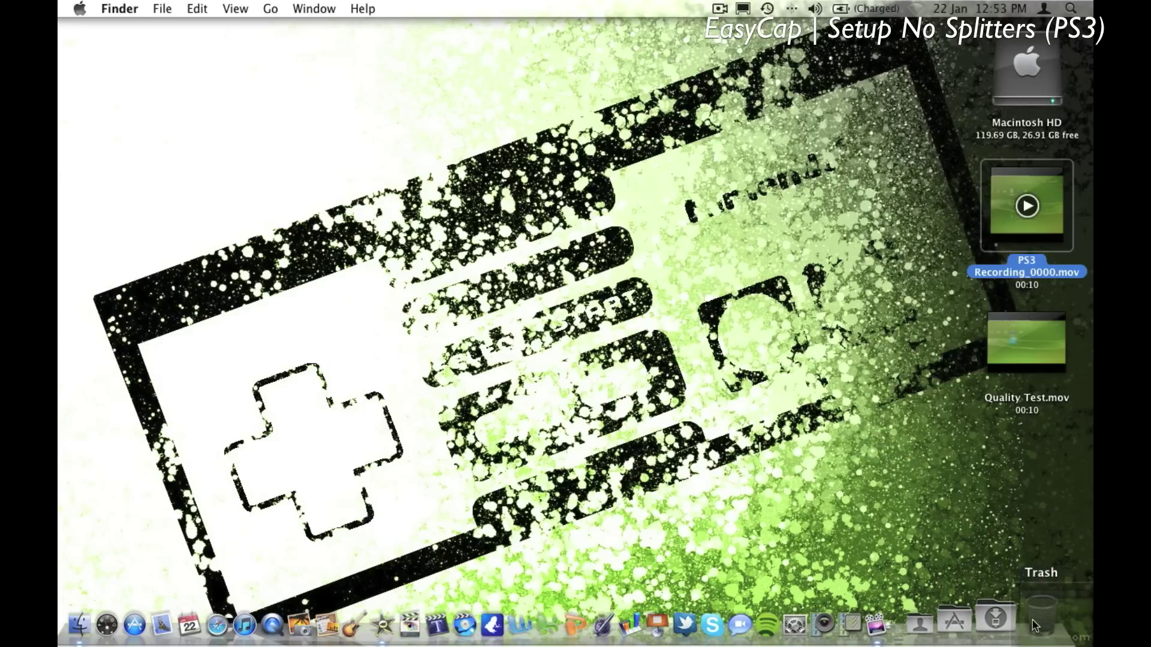
pyautogui.moveTo(1035, 626); pyautogui.dragTo(1035, 627)
pyautogui.rightClick(1002, 202)
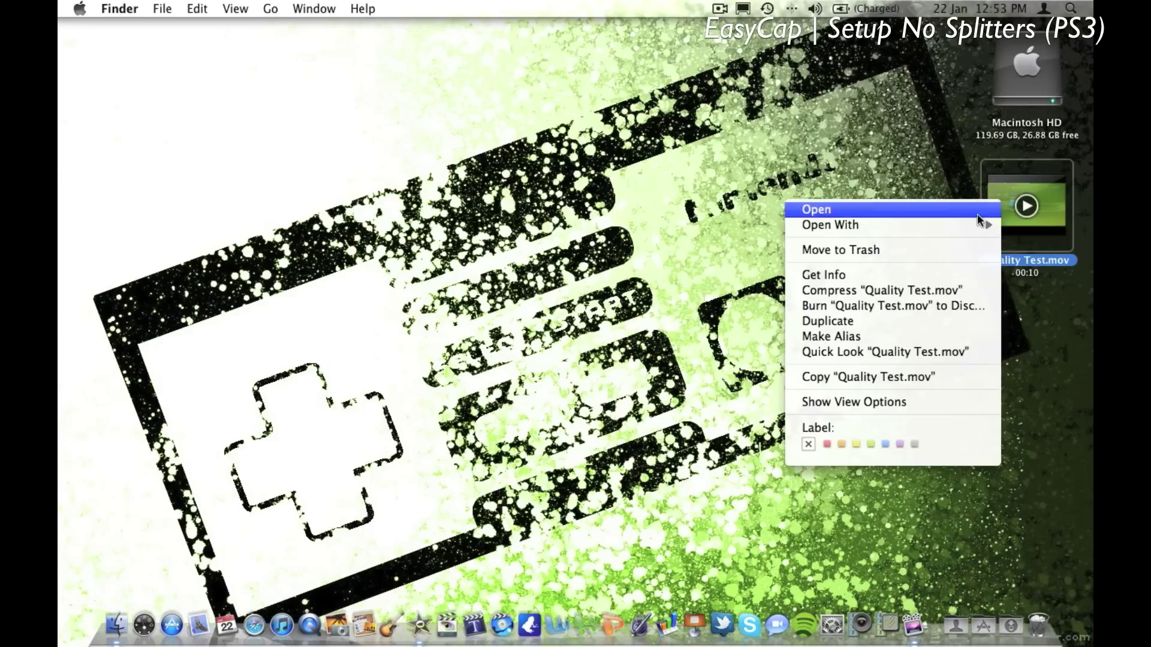
pyautogui.click(916, 274)
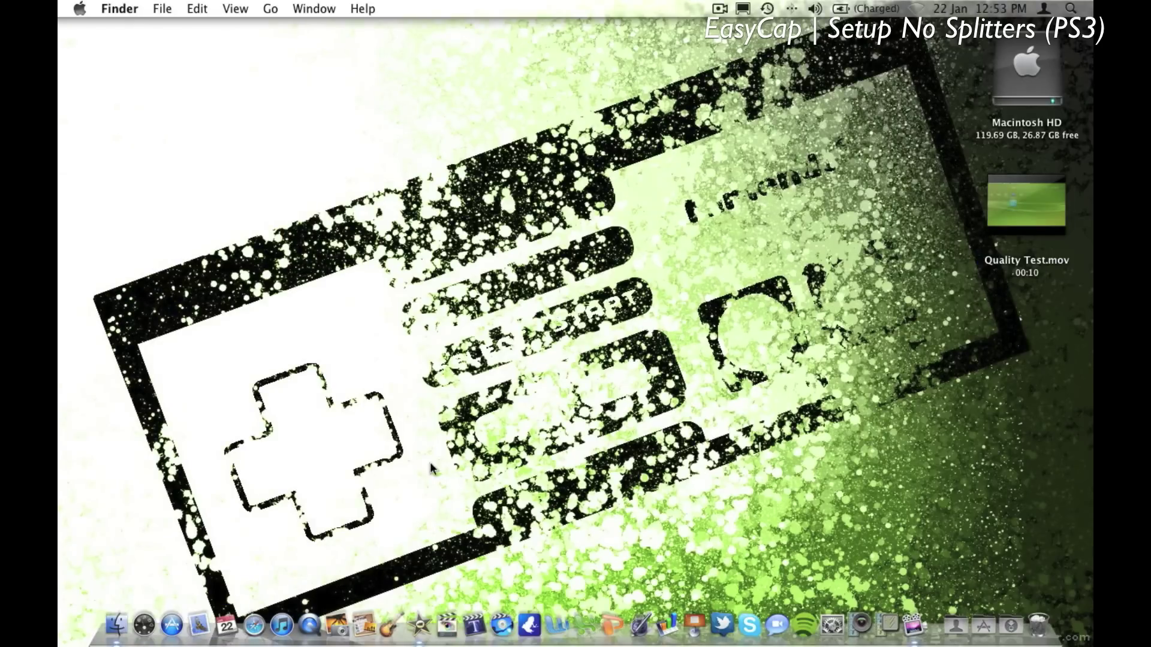
# Import Quality Test.mov into iMovie's Quality Test event and open the clip's action menu
pyautogui.click(421, 622)
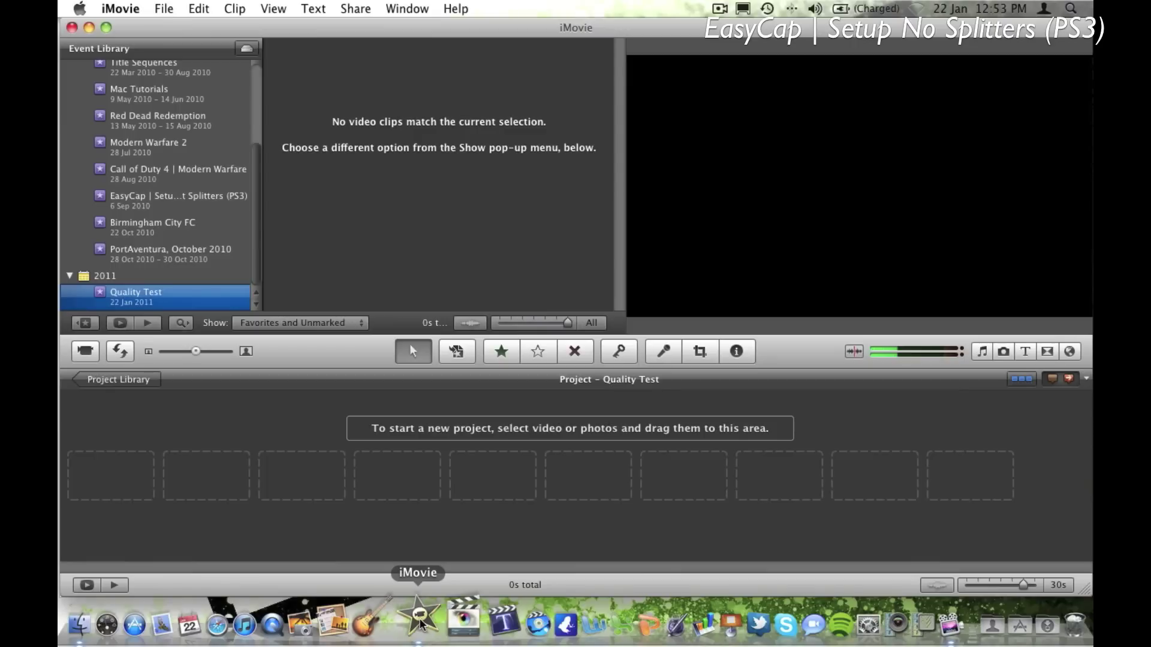
pyautogui.rightClick(204, 300)
pyautogui.click(242, 339)
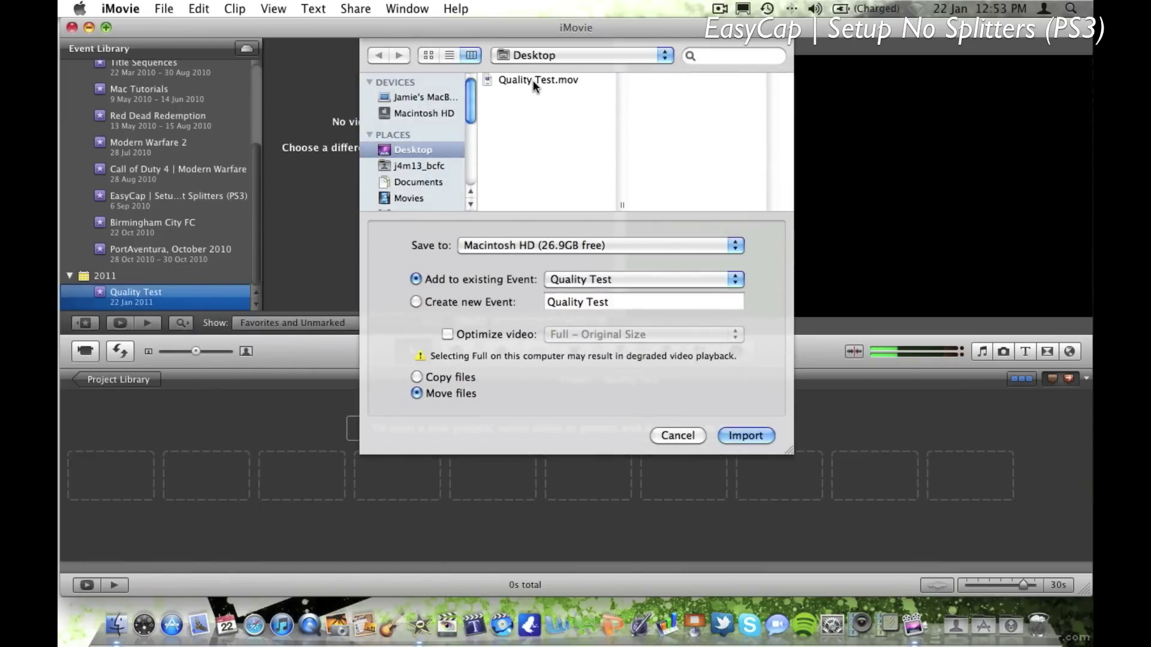
pyautogui.click(533, 80)
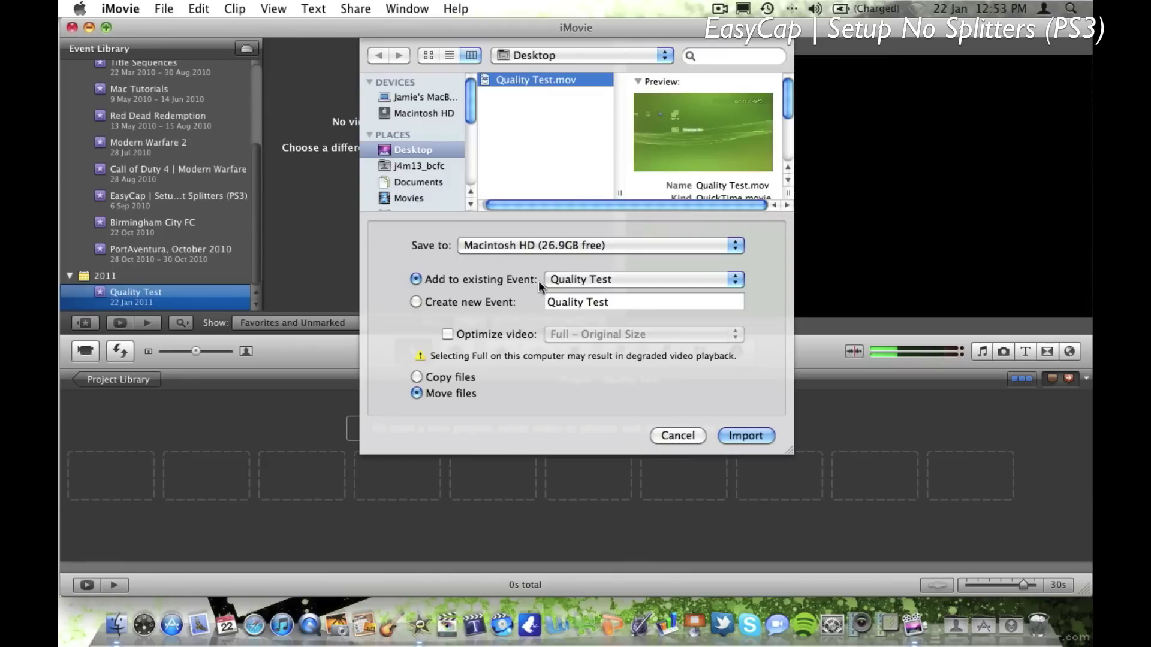
pyautogui.click(744, 436)
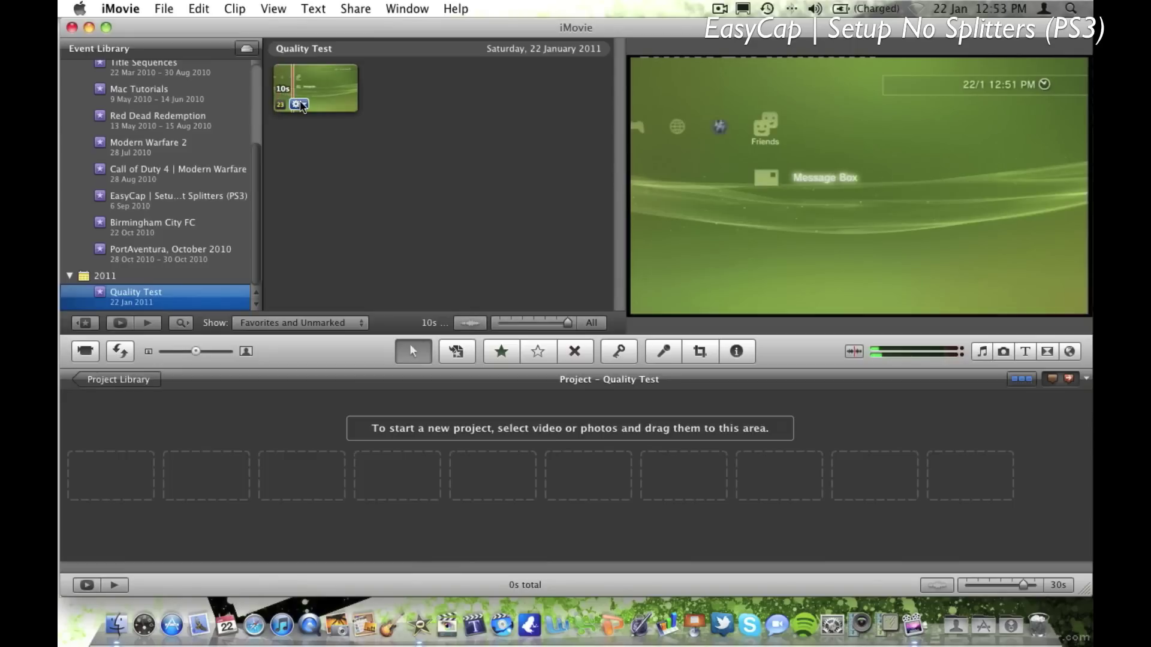
pyautogui.click(301, 105)
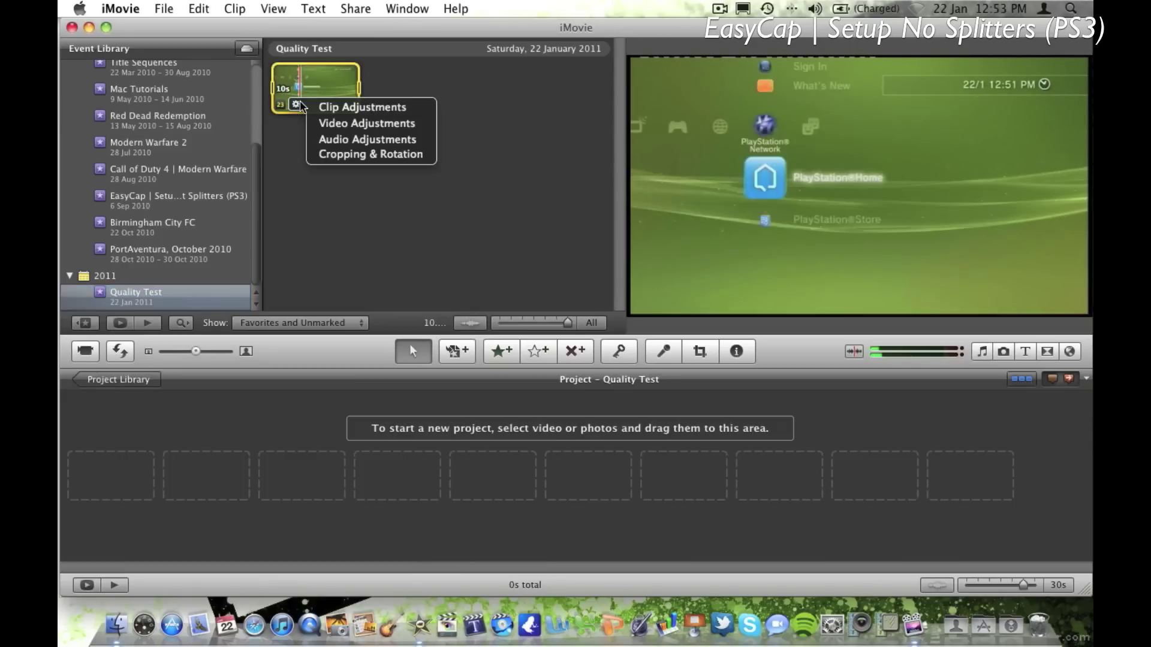
# Move and enlarge the clip's crop rectangle to fill the whole PS3 frame, and apply it
pyautogui.click(341, 157)
pyautogui.moveTo(735, 137); pyautogui.dragTo(694, 126)
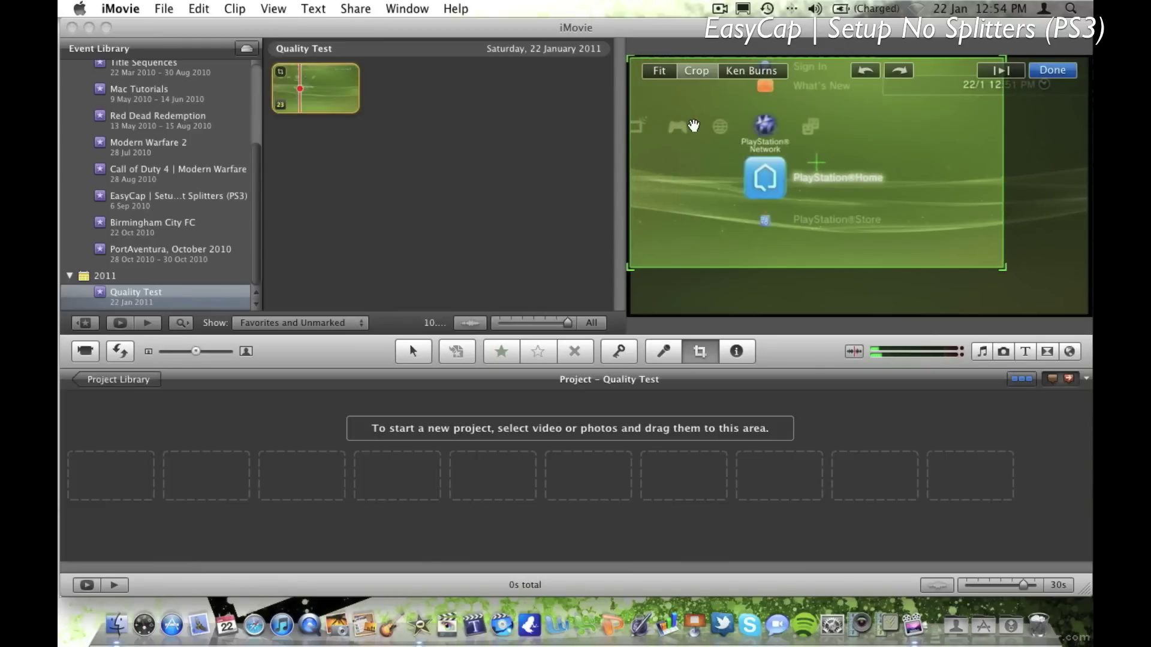
pyautogui.moveTo(1004, 268); pyautogui.dragTo(1082, 287)
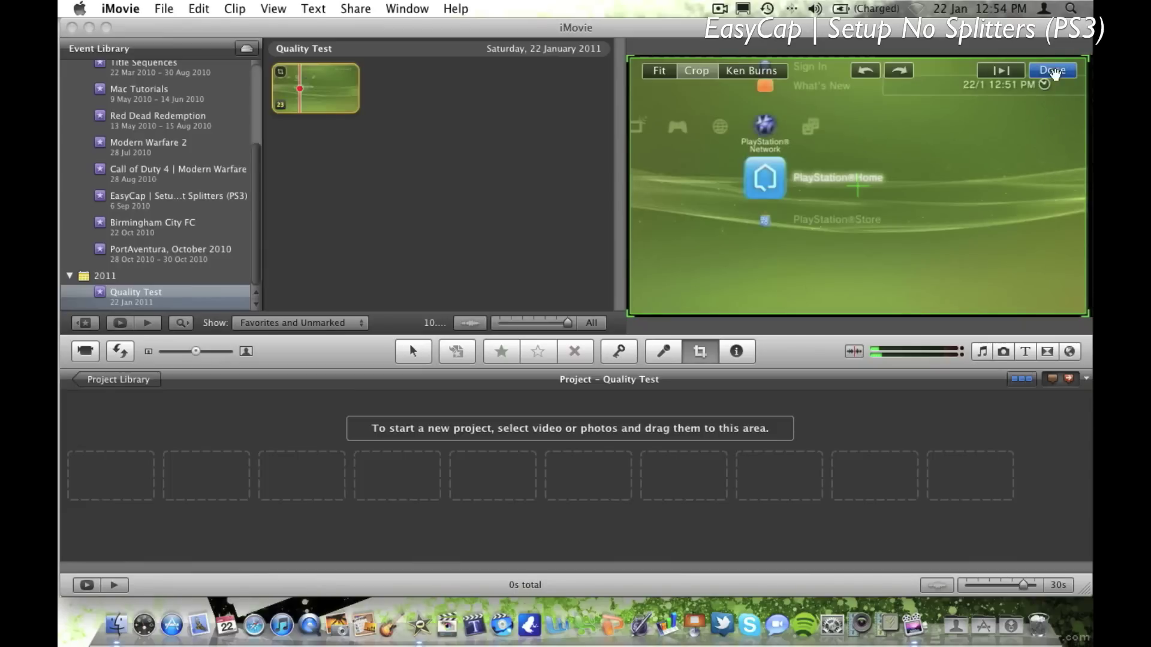
pyautogui.click(1054, 71)
pyautogui.click(444, 184)
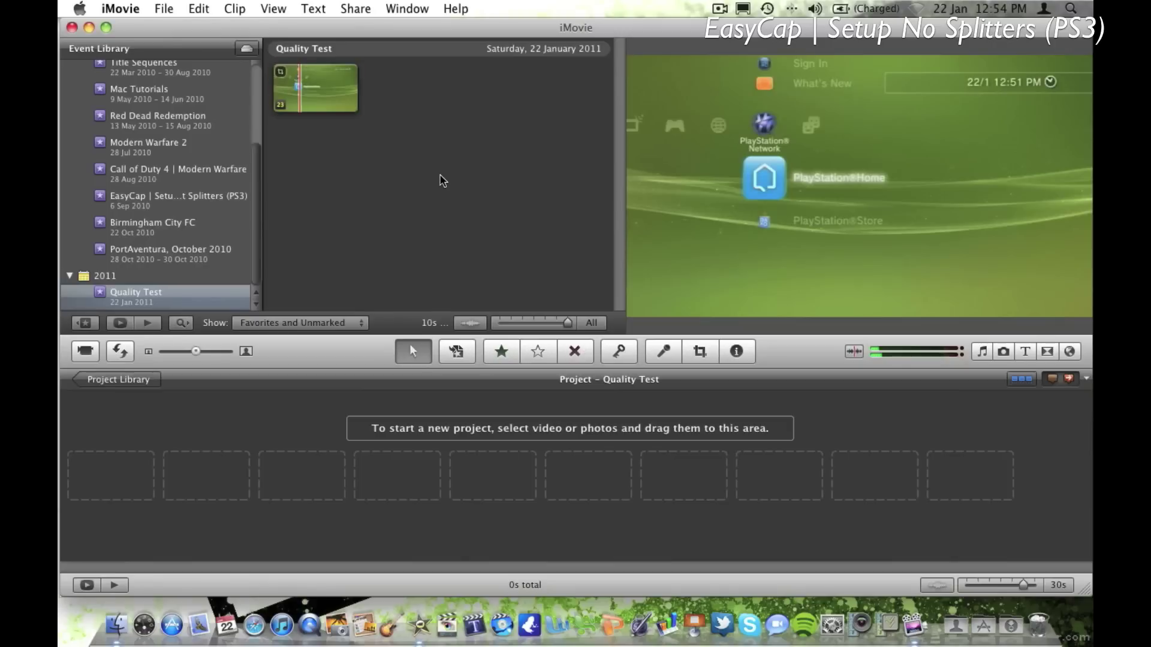
# Add the clip to the project behind a Centered 'Quality Test' title on an Industrial background
pyautogui.click(324, 91)
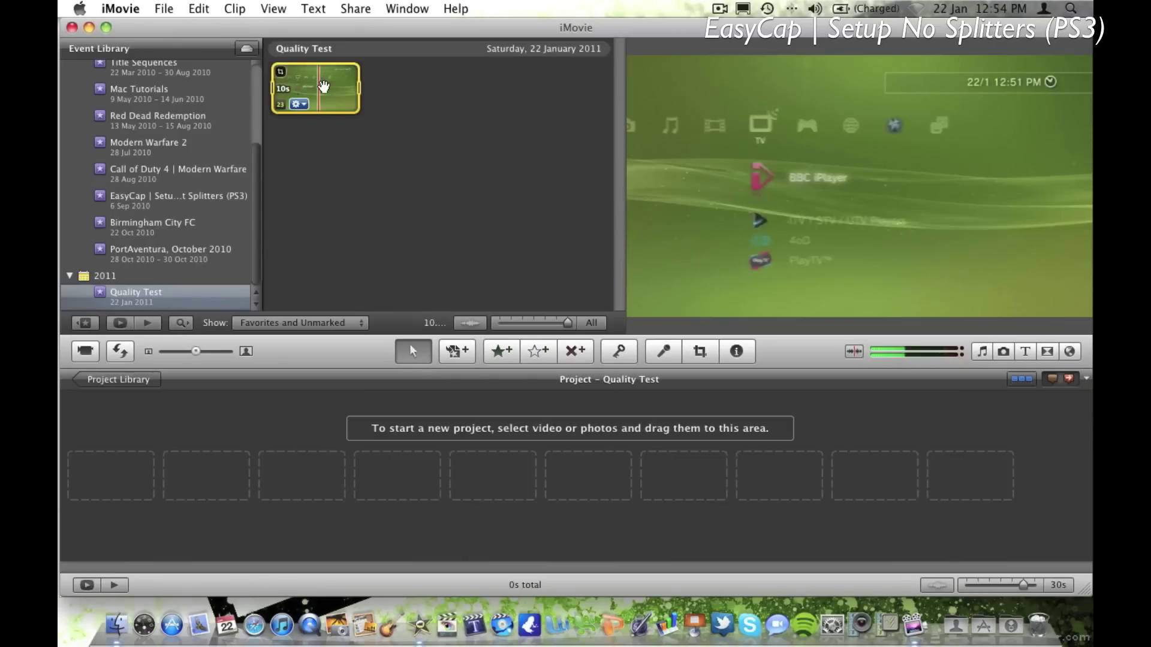
pyautogui.moveTo(324, 101); pyautogui.dragTo(285, 488)
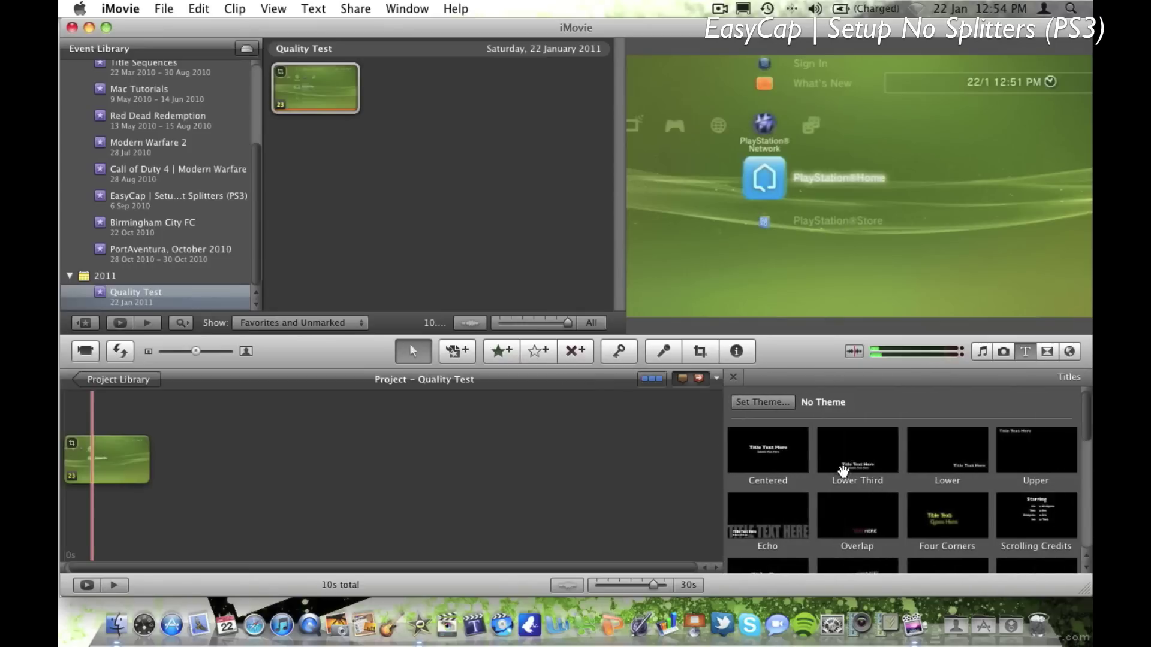
pyautogui.moveTo(796, 458); pyautogui.dragTo(66, 469)
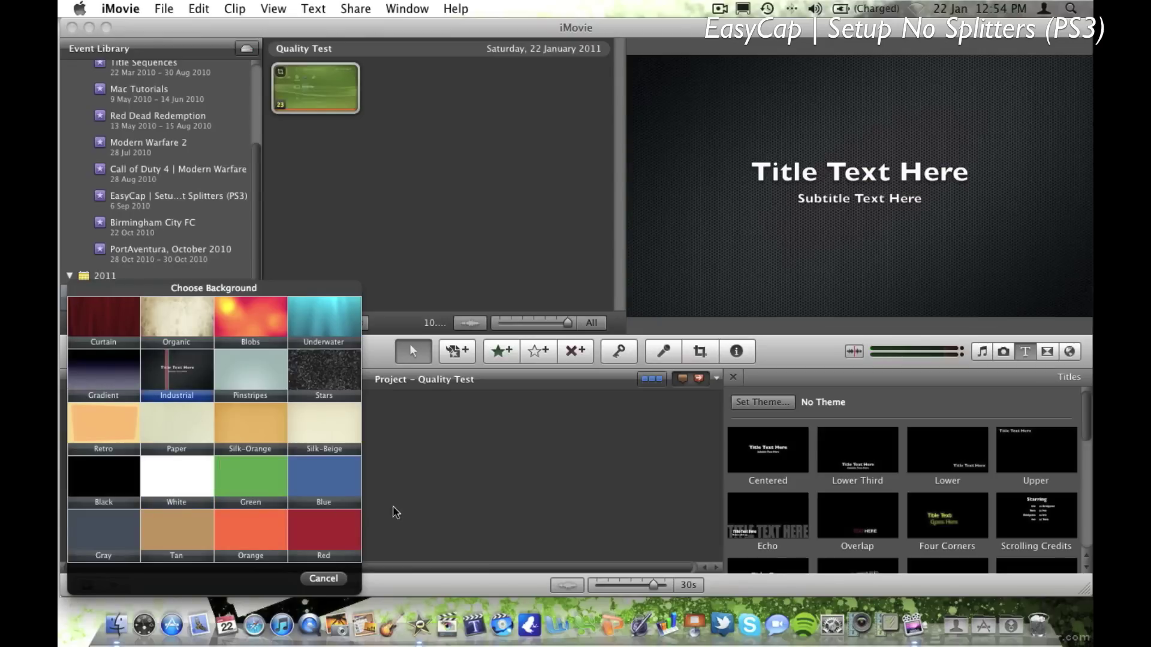
pyautogui.click(316, 390)
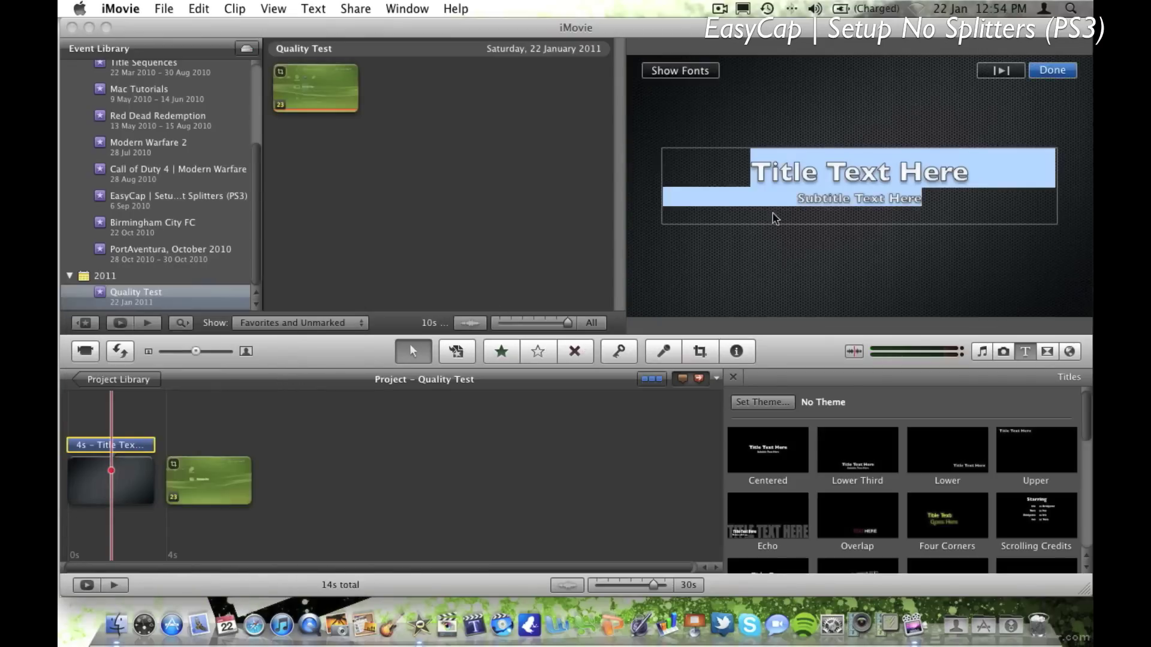
pyautogui.write('Q')
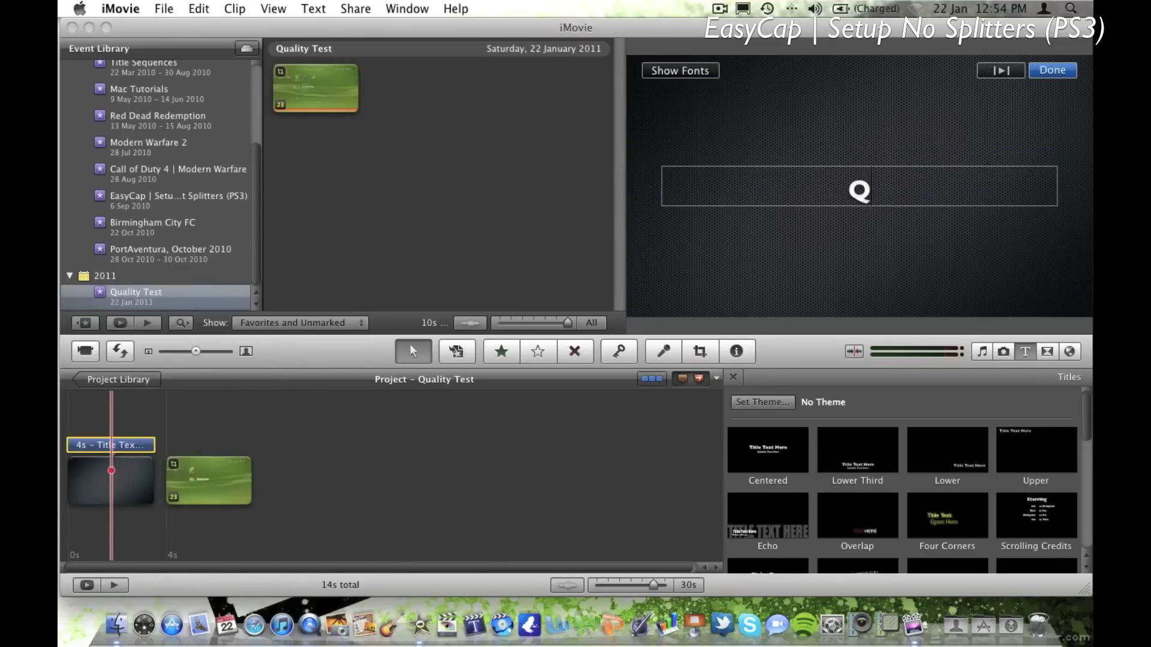
pyautogui.write('uality Test')
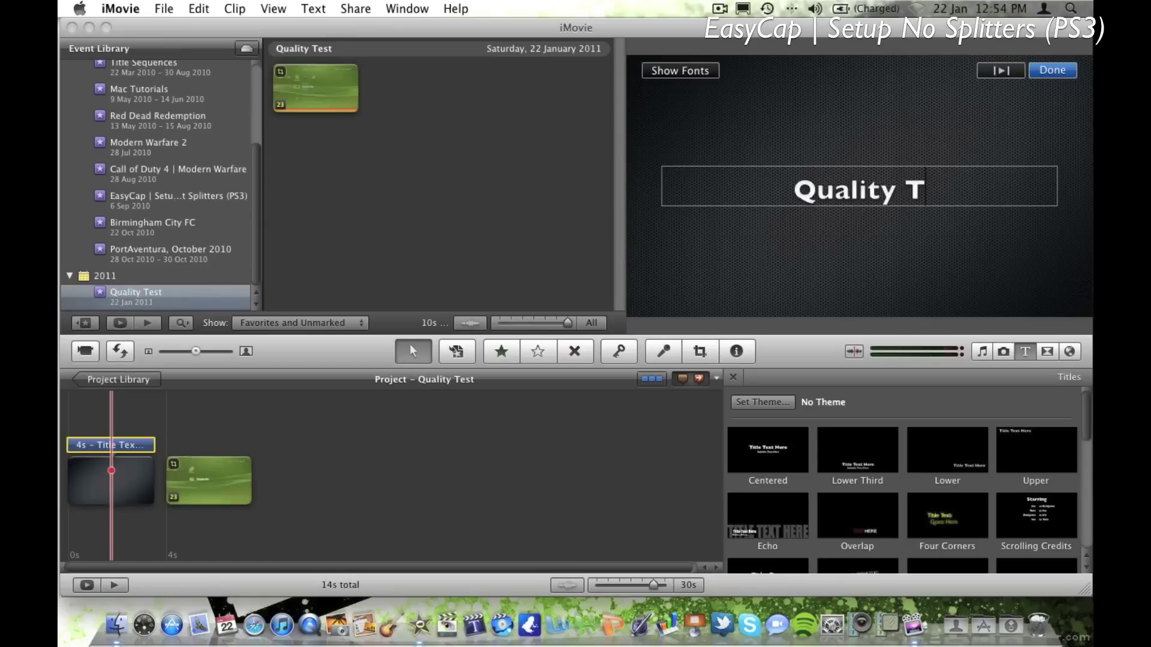
pyautogui.click(563, 439)
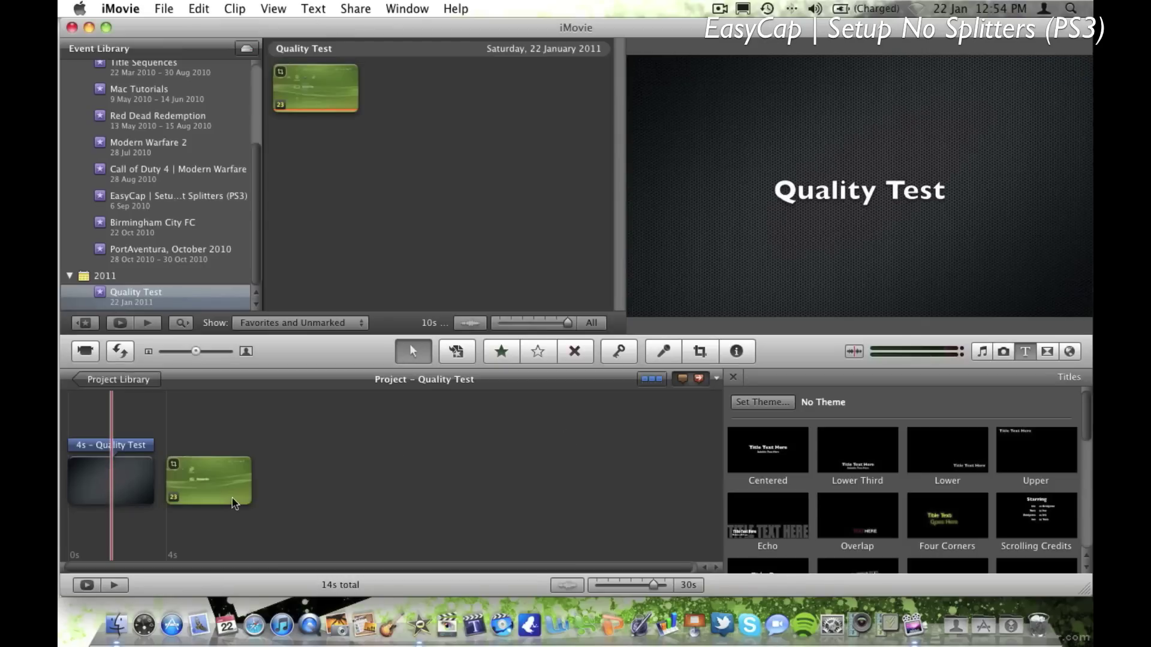
# Export the project as an HD 1080p movie named Quality Test to the Desktop
pyautogui.click(354, 8)
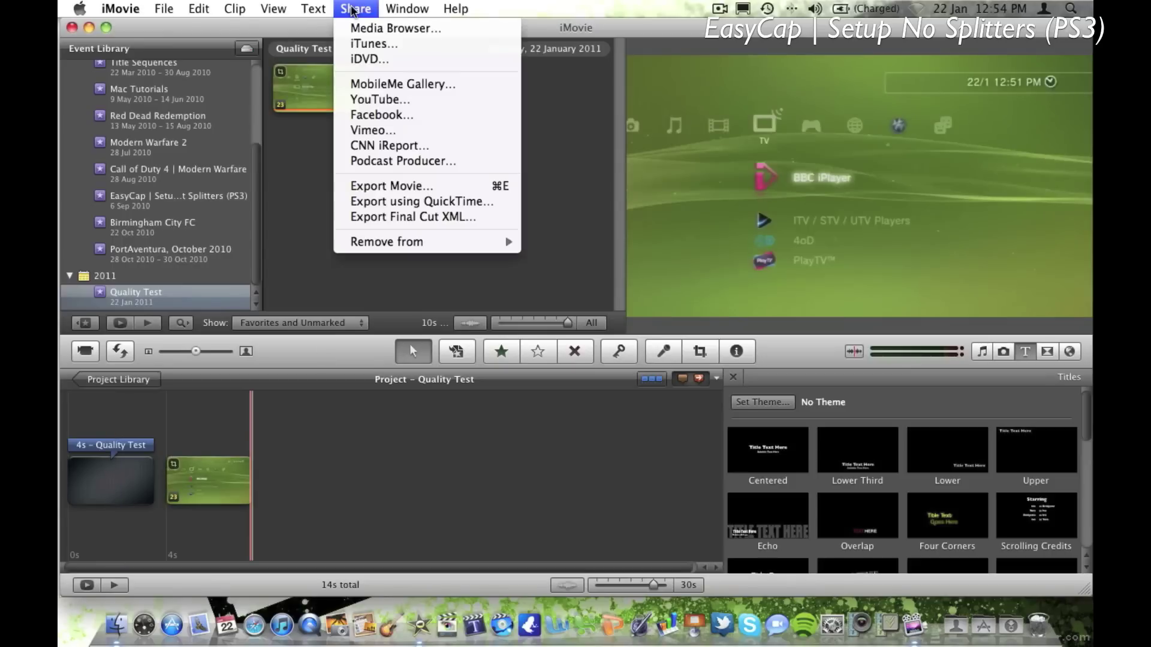
pyautogui.click(395, 186)
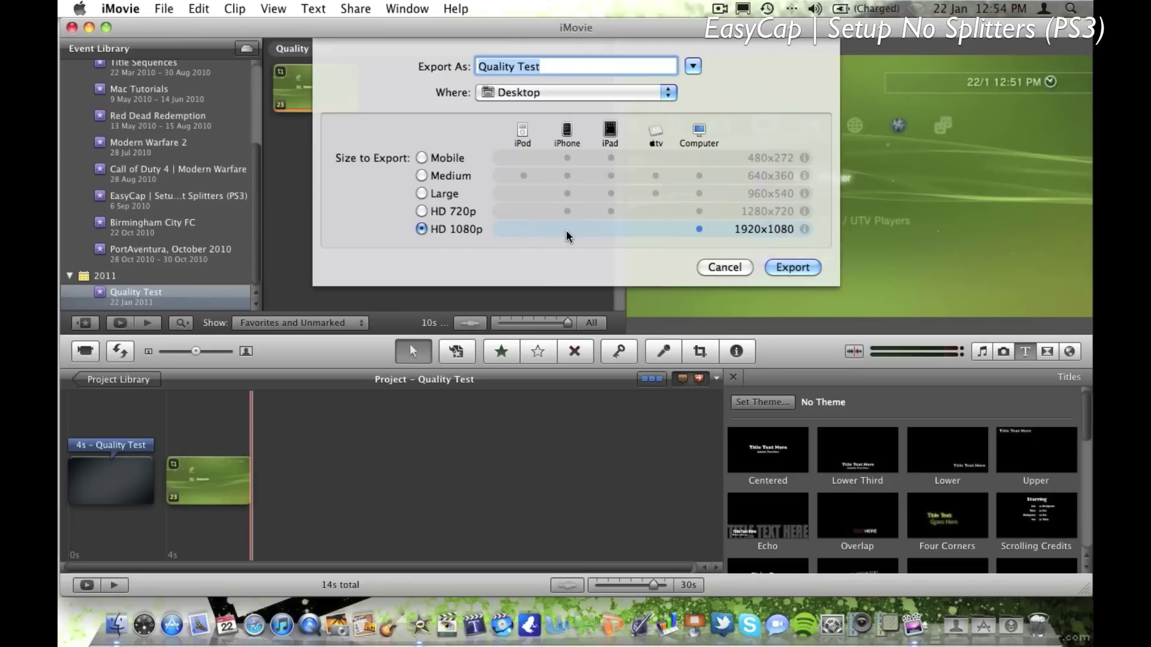
pyautogui.click(796, 270)
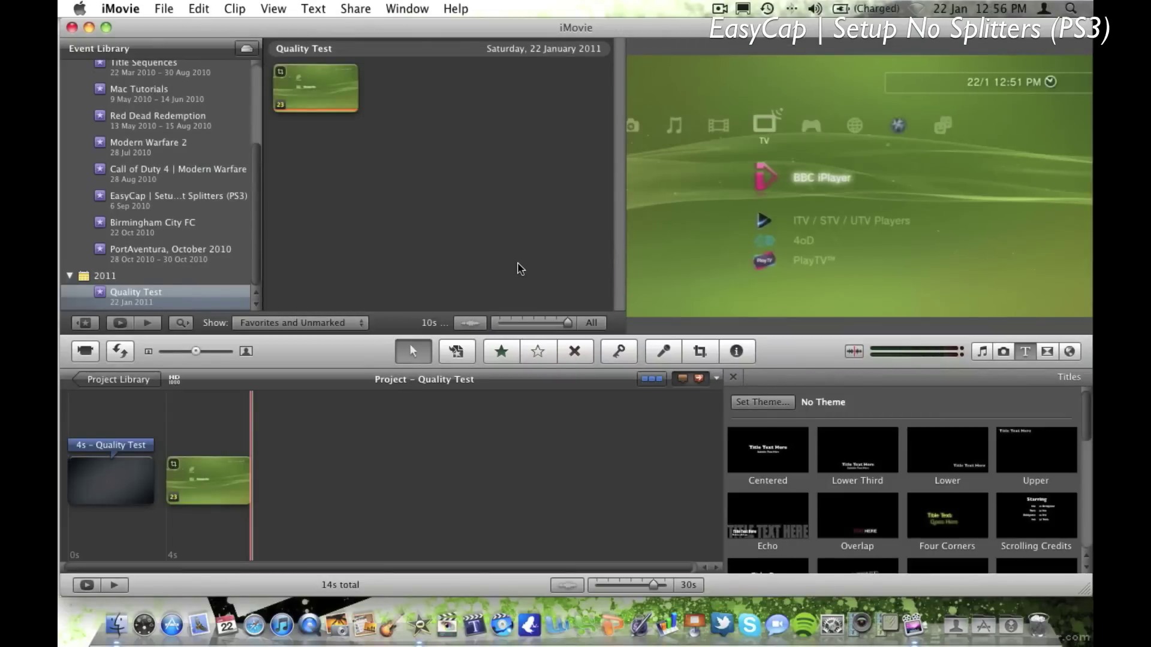
pyautogui.press('super+h')
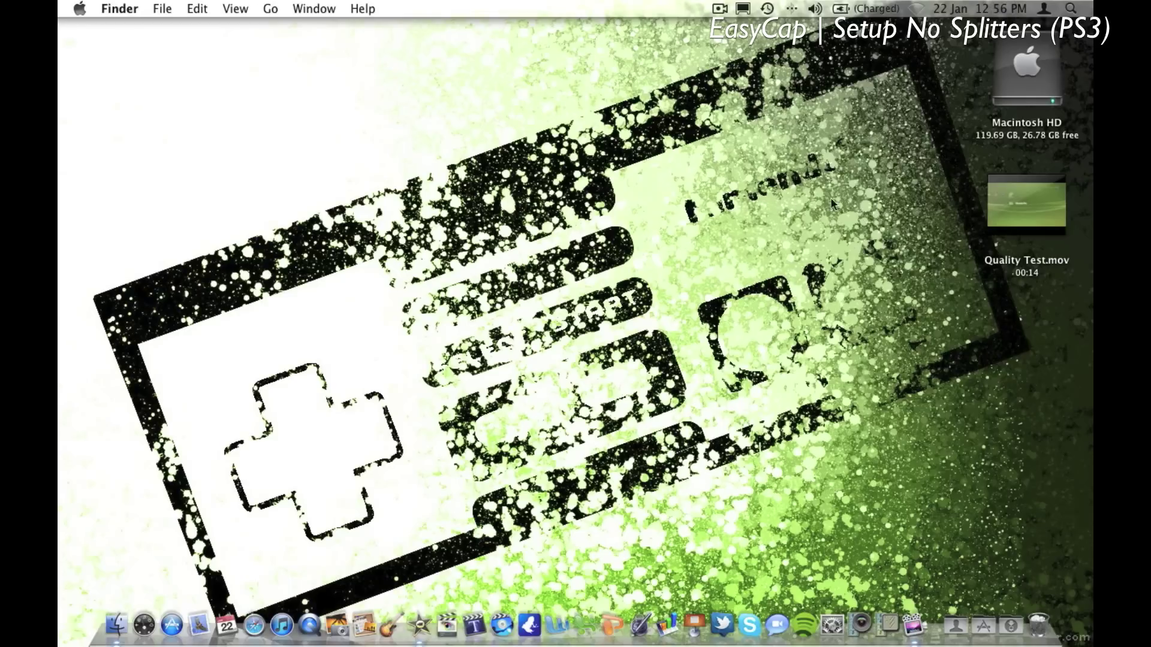
# Play the 14-second Quality Test.mov in Quick Look, then close the preview
pyautogui.click(1009, 195)
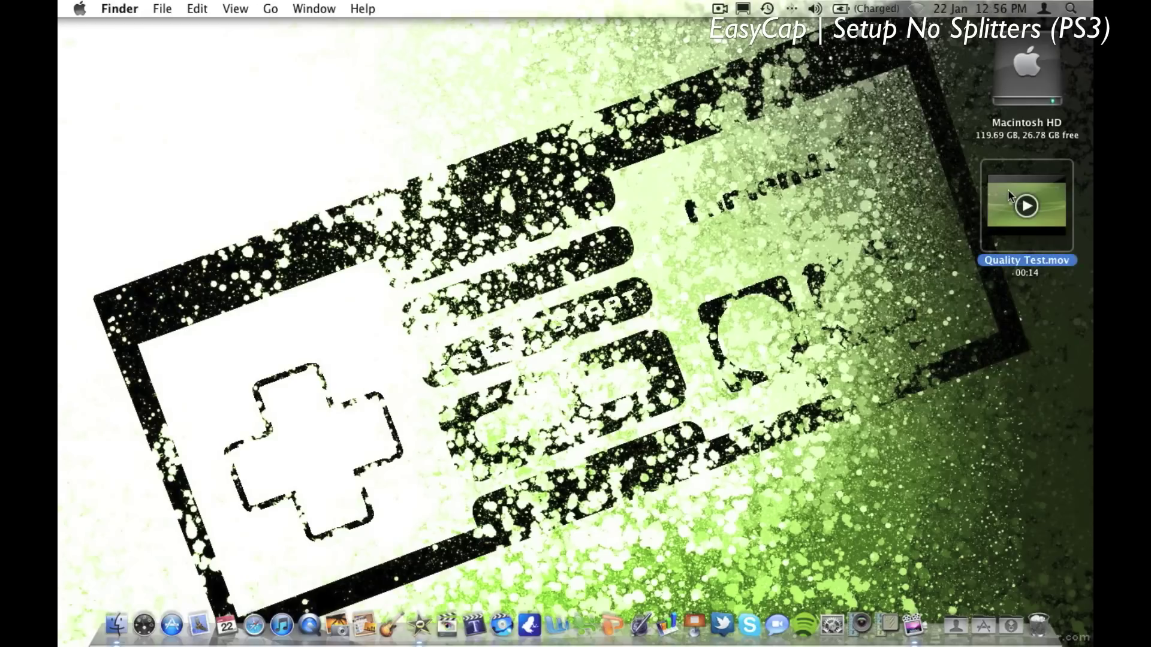
pyautogui.press('space')
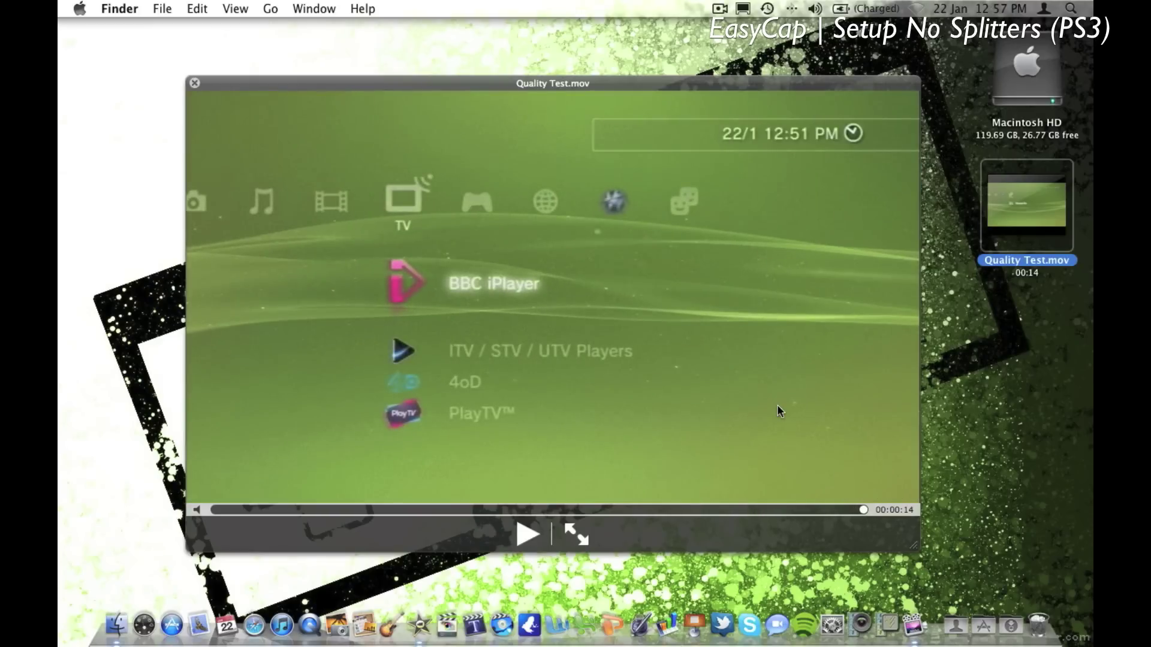
pyautogui.press('space')
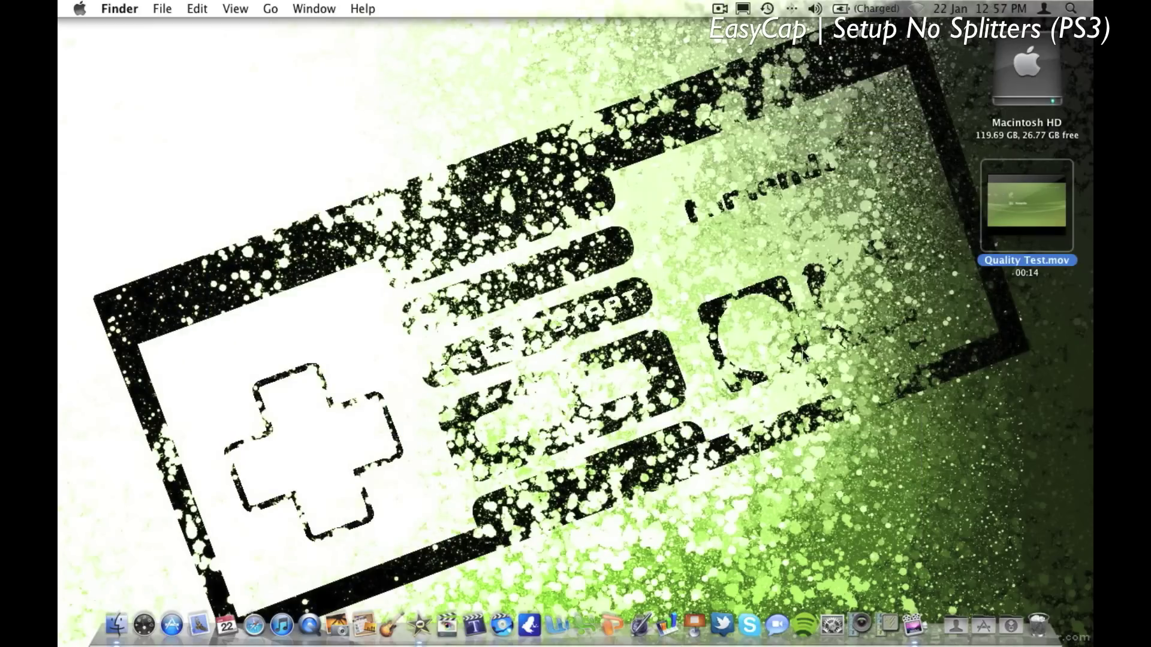
pyautogui.click(803, 355)
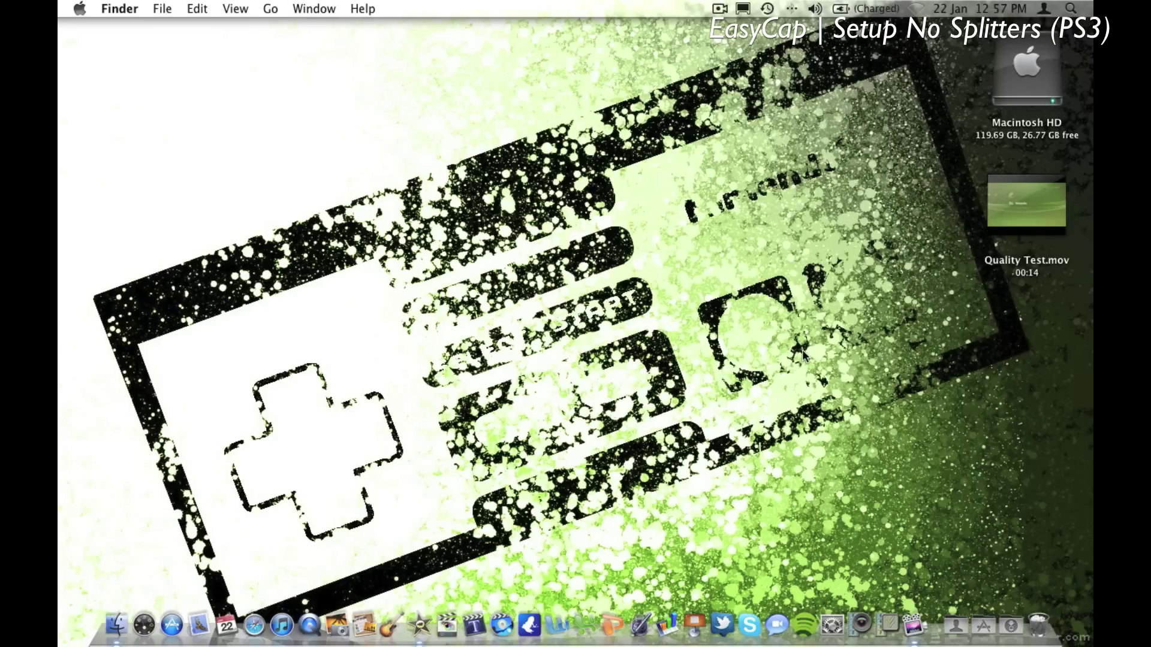
pyautogui.rightClick(1001, 178)
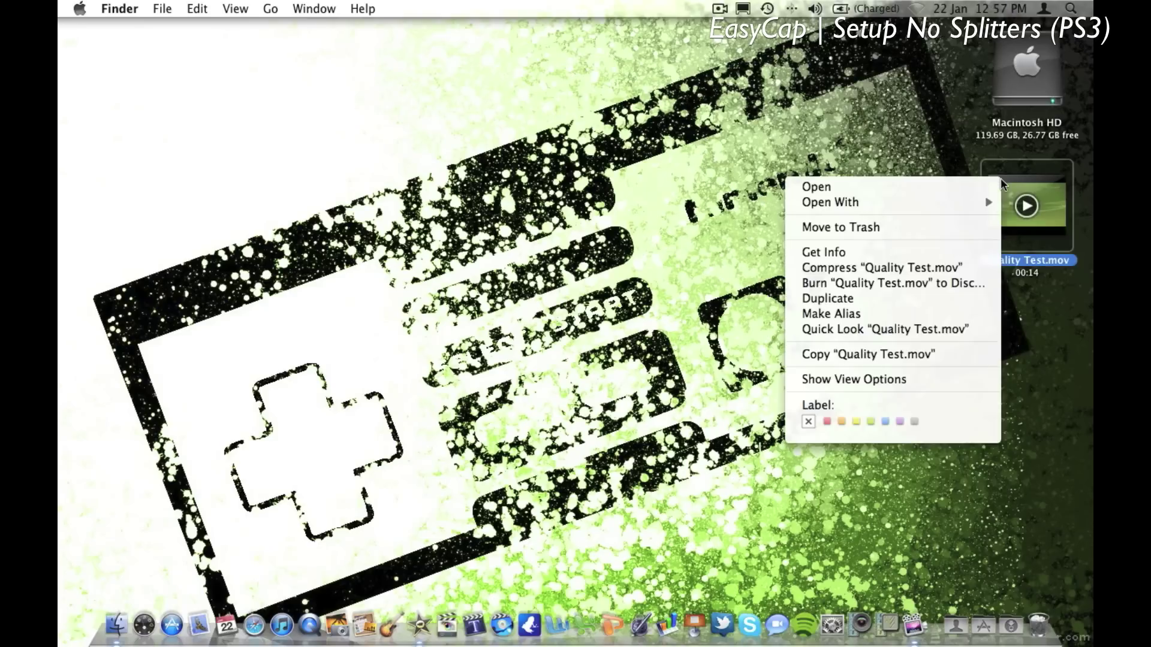
pyautogui.click(908, 252)
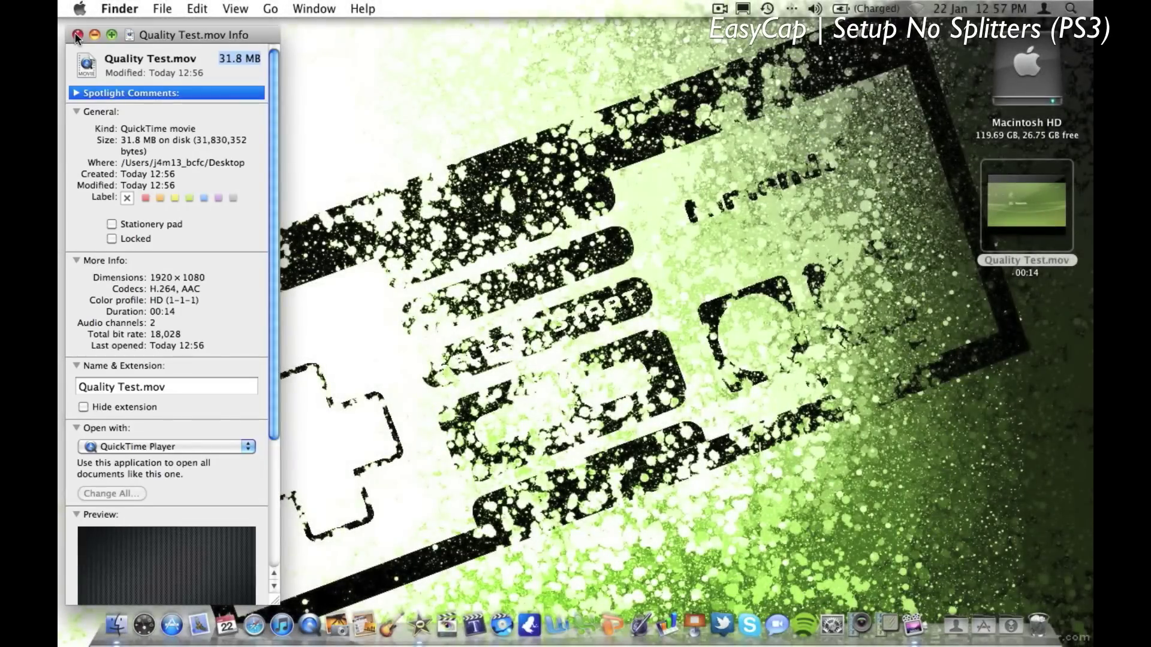
pyautogui.click(76, 36)
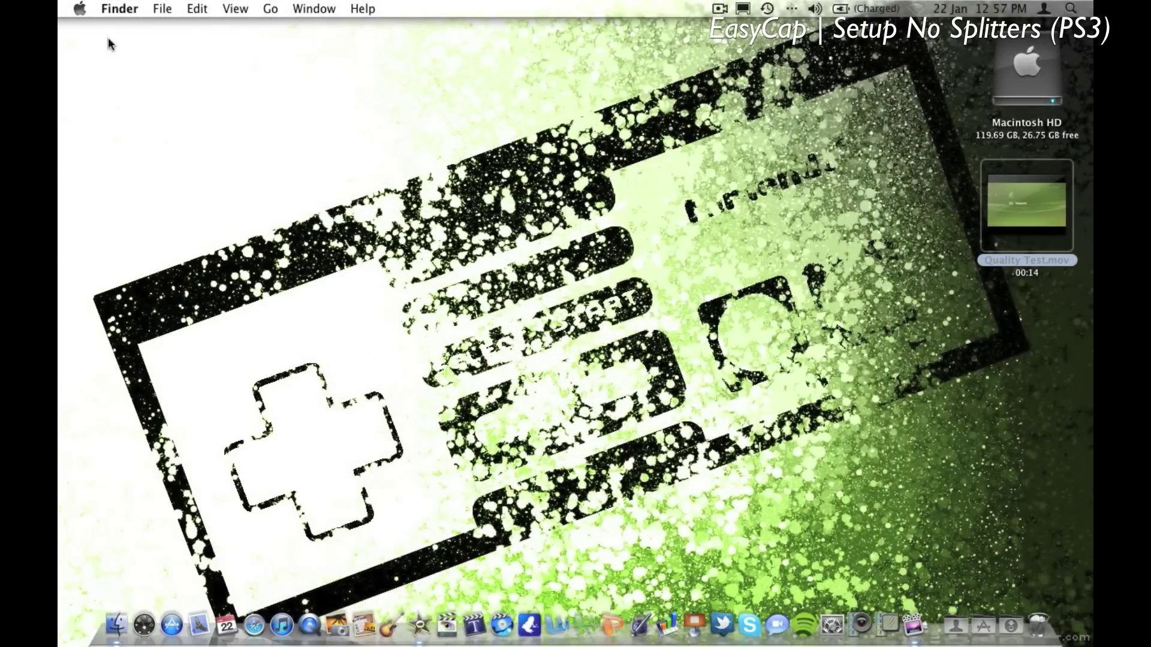
pyautogui.click(815, 172)
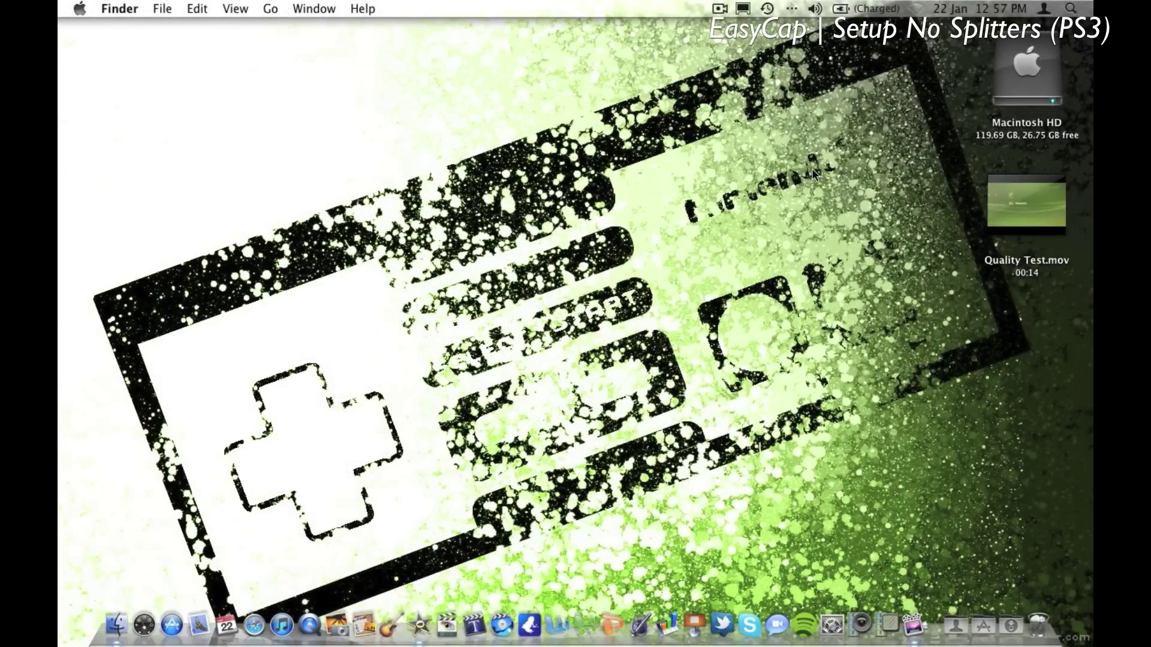